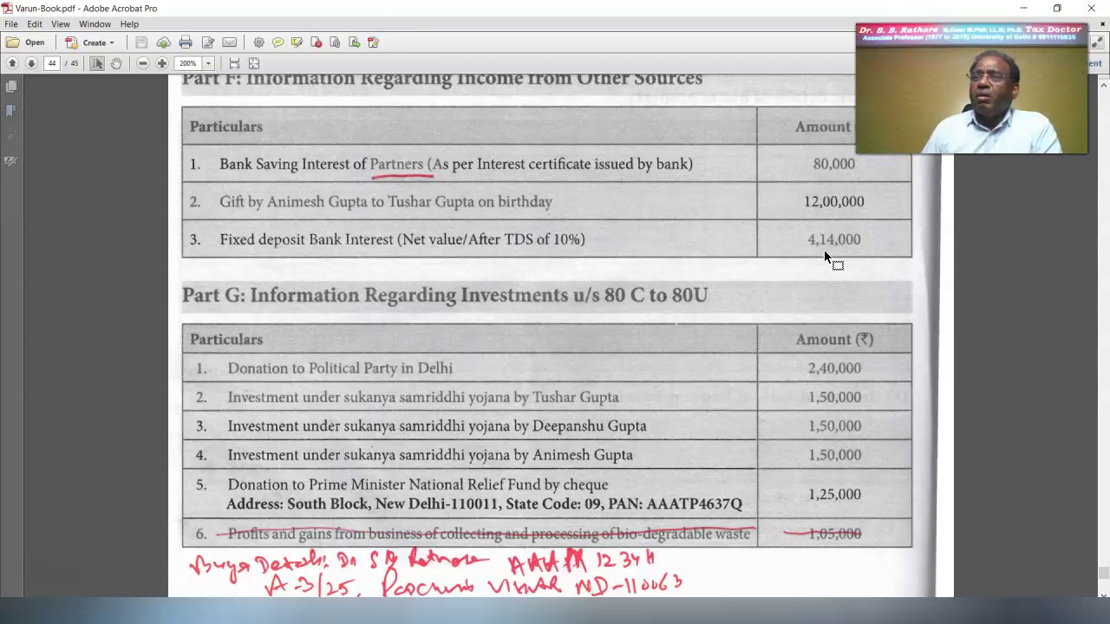
- Read the case details on investments, advance tax, TDS and GST turnover in Parts G to J
scroll(824, 250, down, 5)
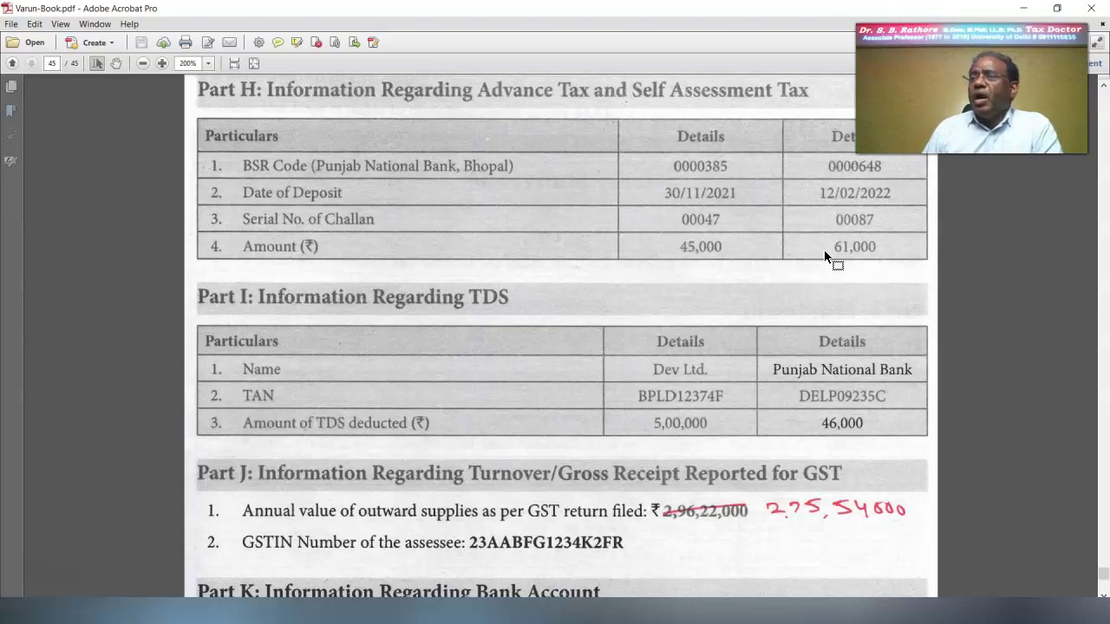
scroll(824, 251, down, 5)
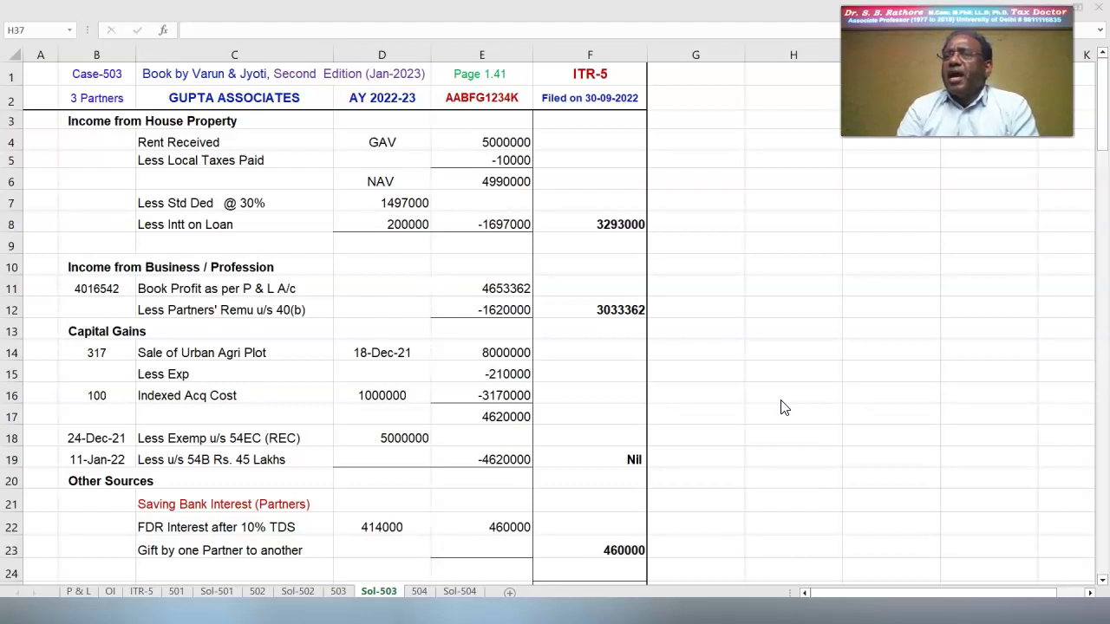
- Examine the book profit, partners' remuneration and depreciation workings below the income computation on the Sol-503 sheet
scroll(477, 173, down, 13)
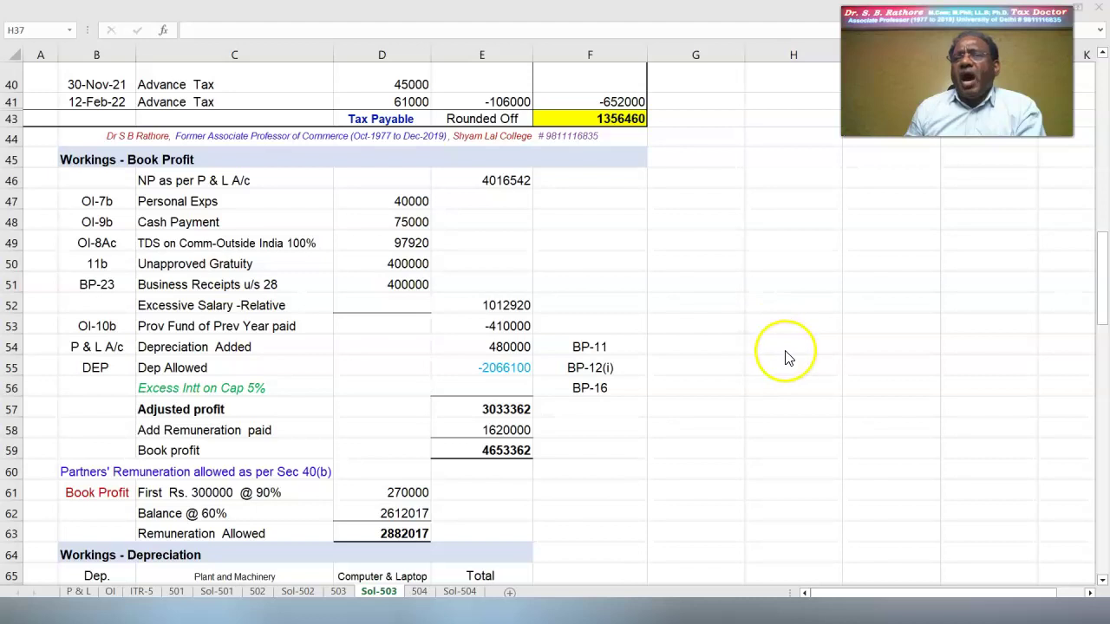
scroll(786, 358, down, 4)
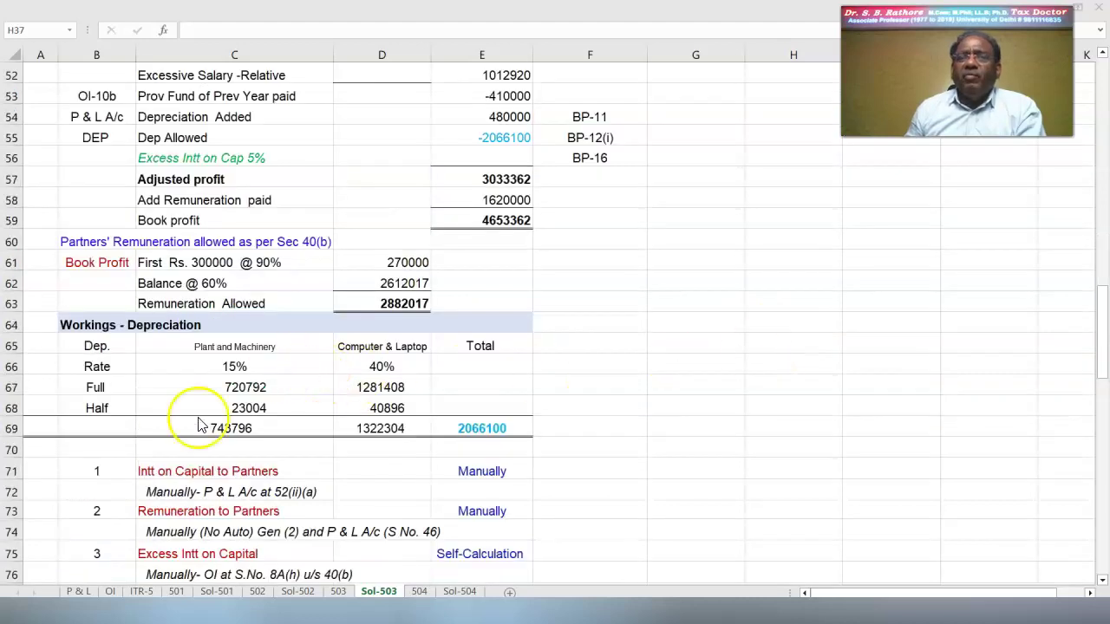
scroll(733, 351, up, 4)
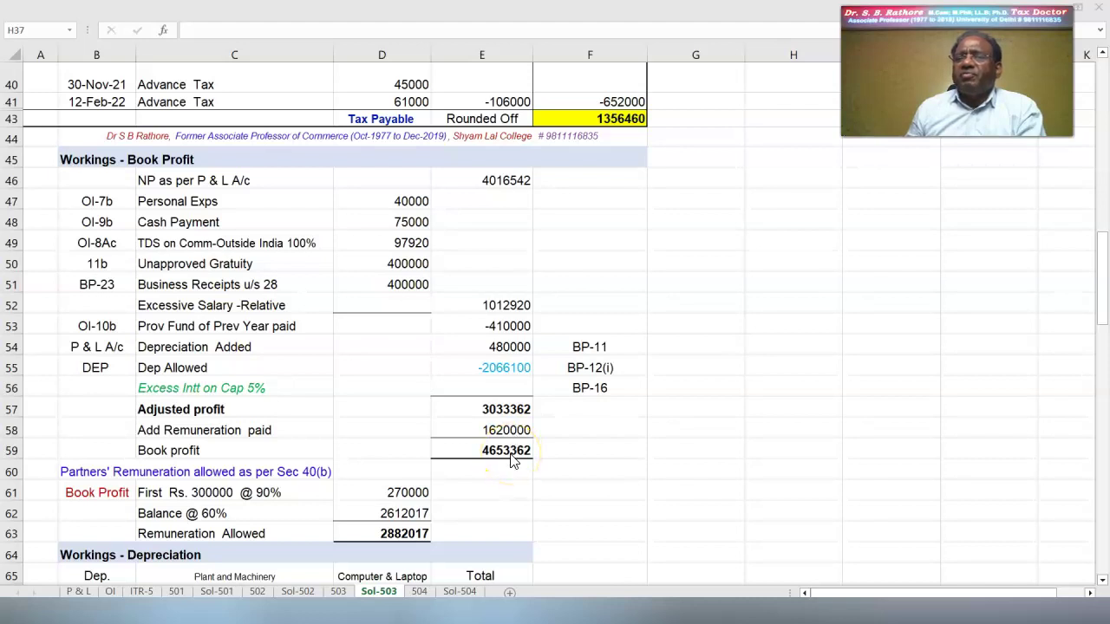
scroll(633, 412, down, 2)
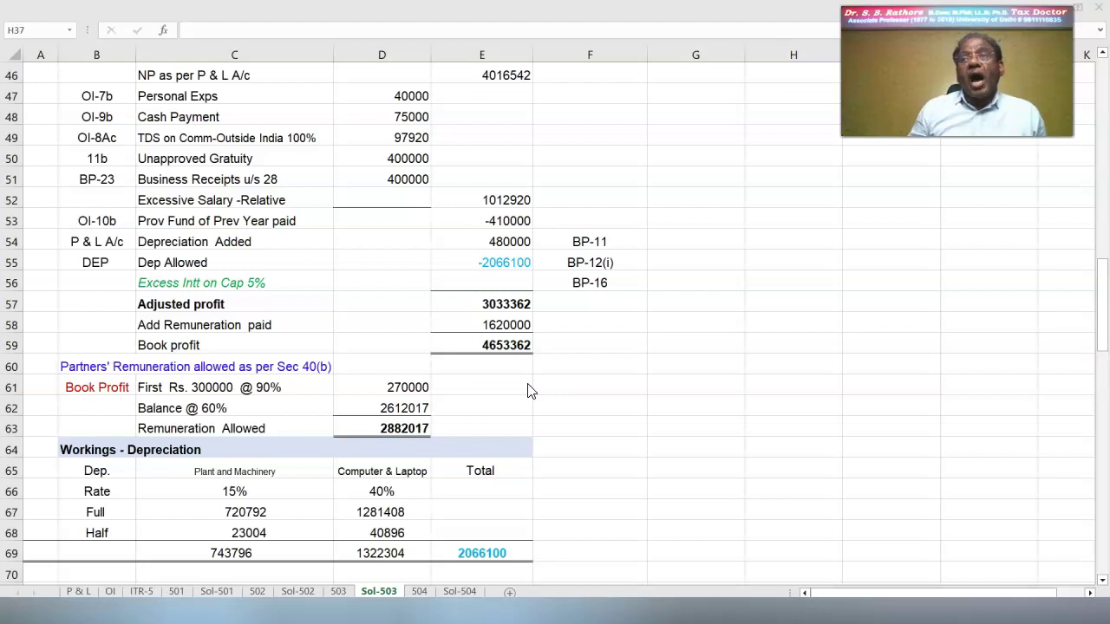
- Review the Sol-503 computation from gross total income and deductions through tax liability, taxes paid and tax payable
scroll(527, 390, up, 12)
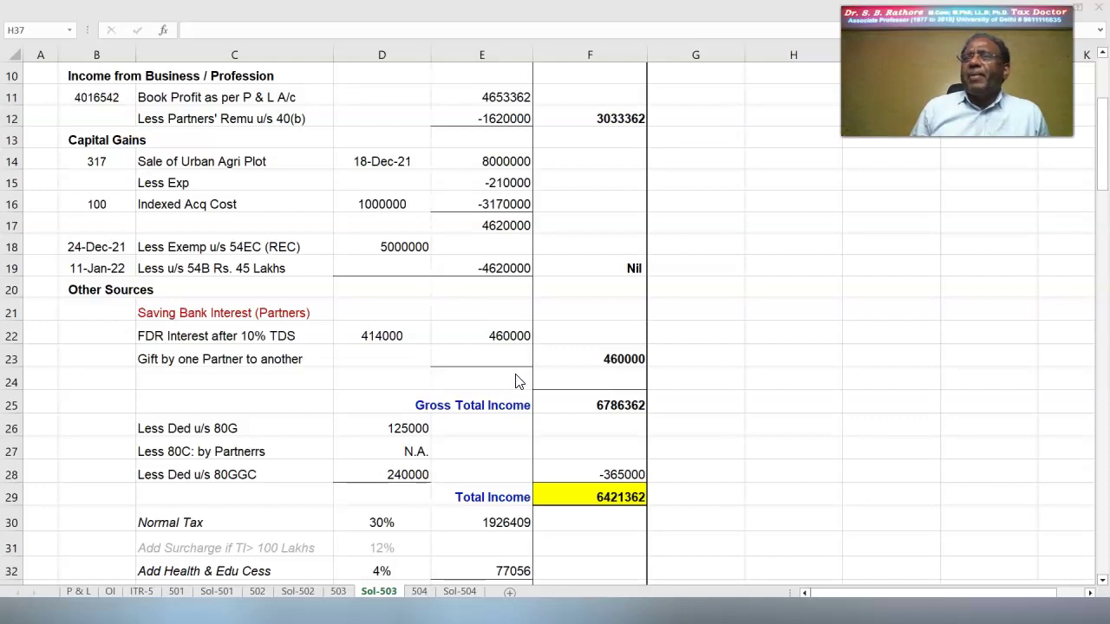
scroll(515, 382, down, 3)
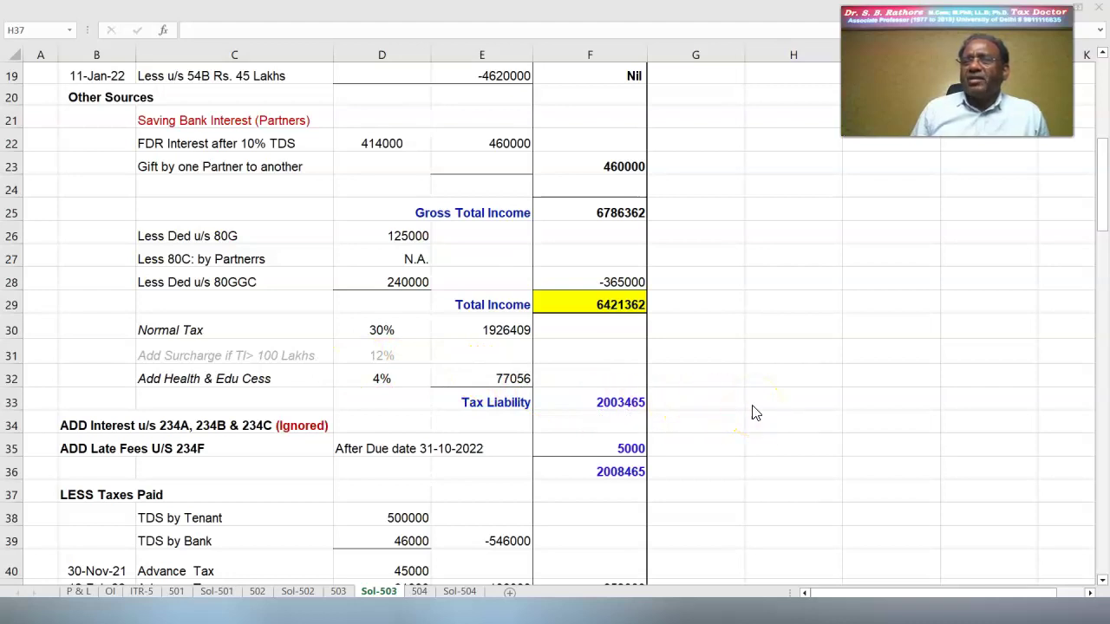
scroll(752, 414, down, 1)
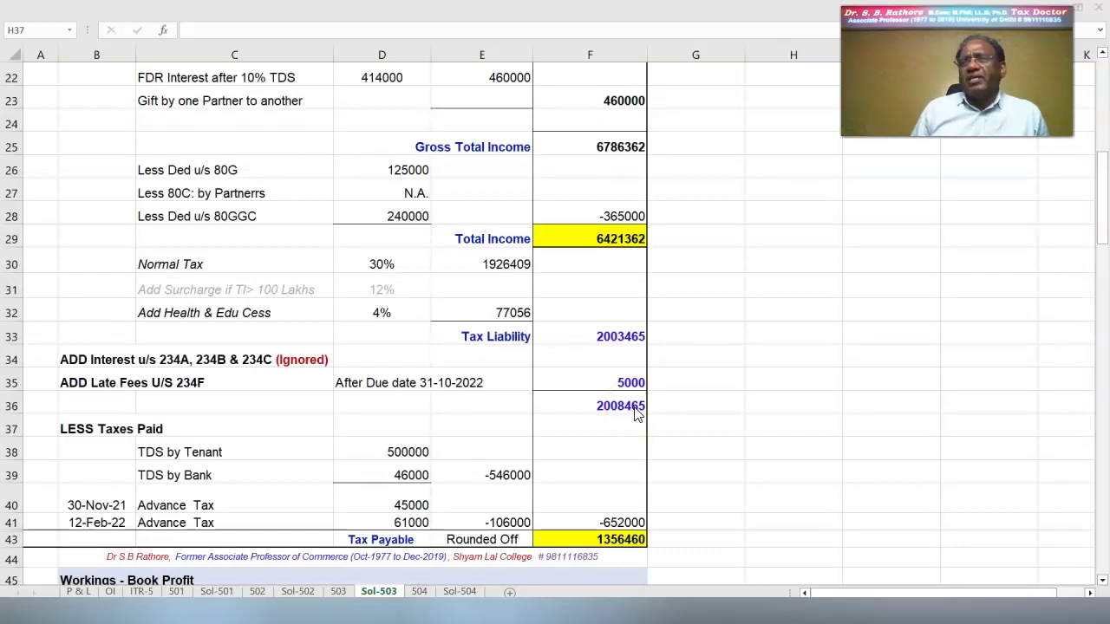
scroll(634, 413, down, 1)
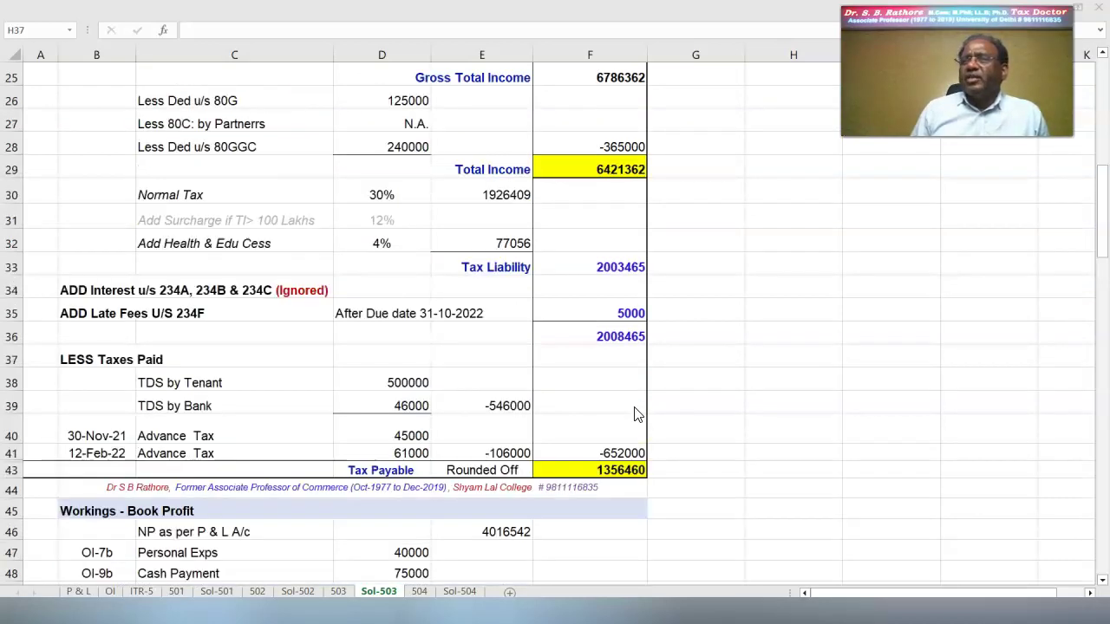
scroll(634, 414, down, 1)
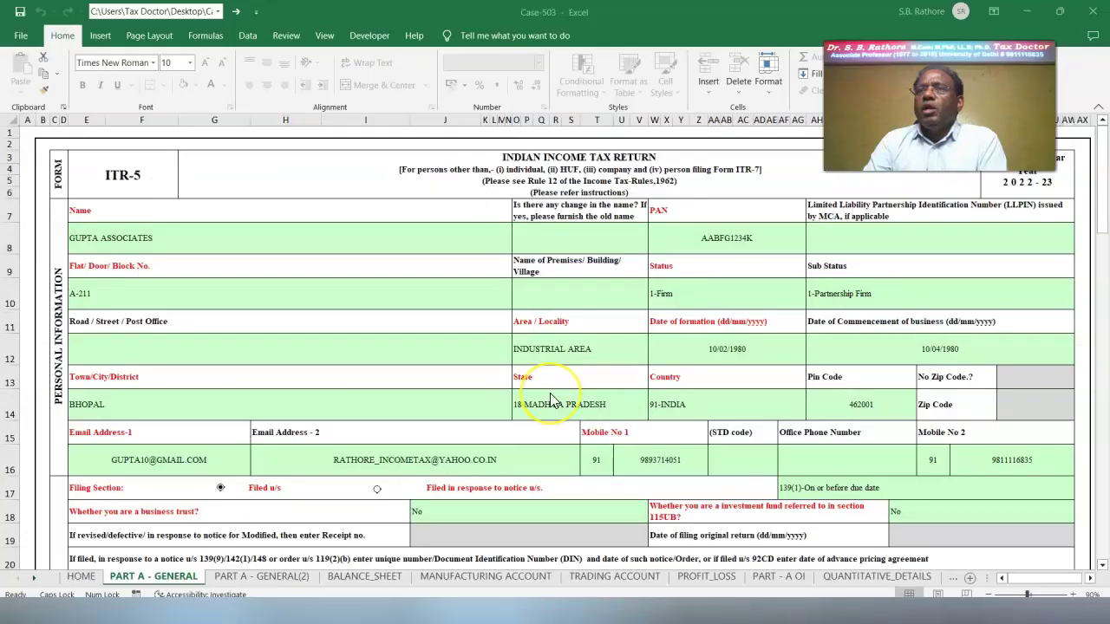
- Review the firm's personal information and the audit information on the PART A - GENERAL sheet
click(549, 402)
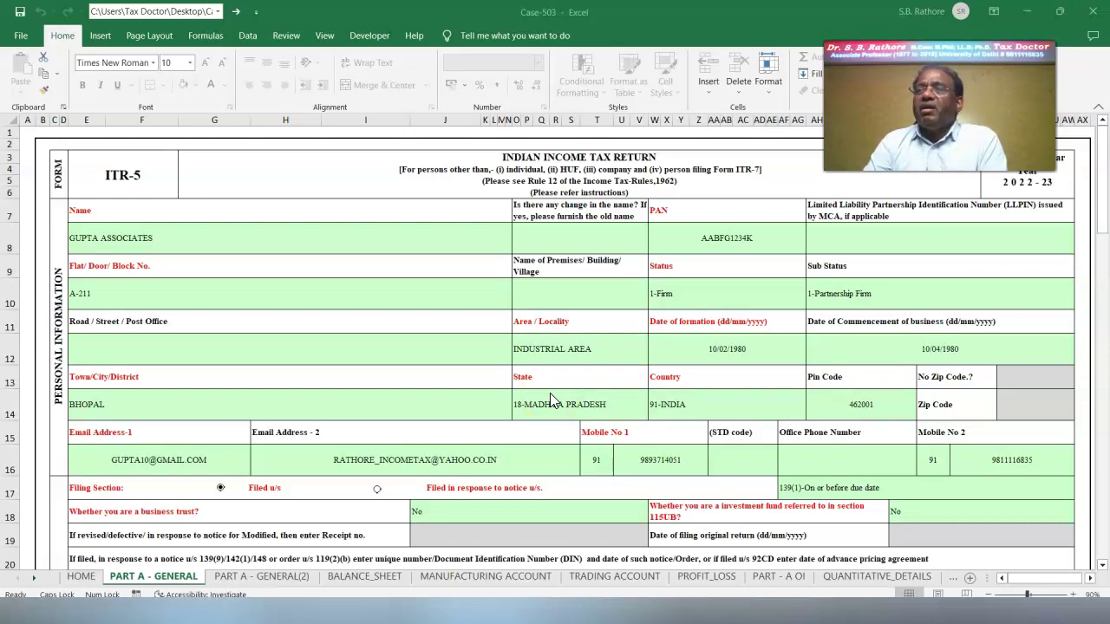
click(508, 427)
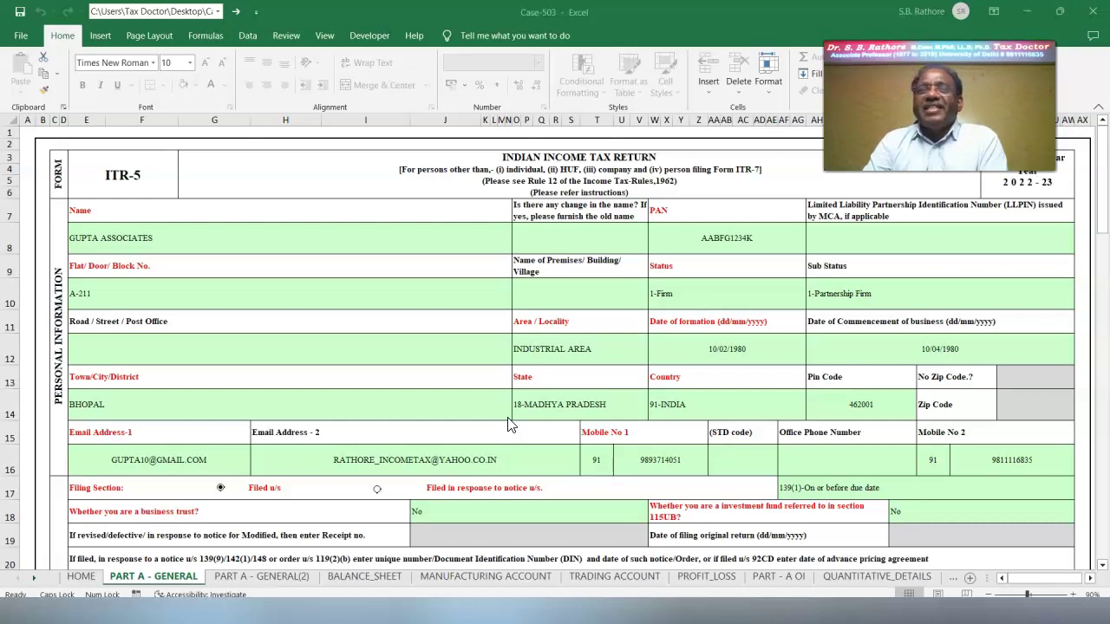
scroll(510, 425, down, 18)
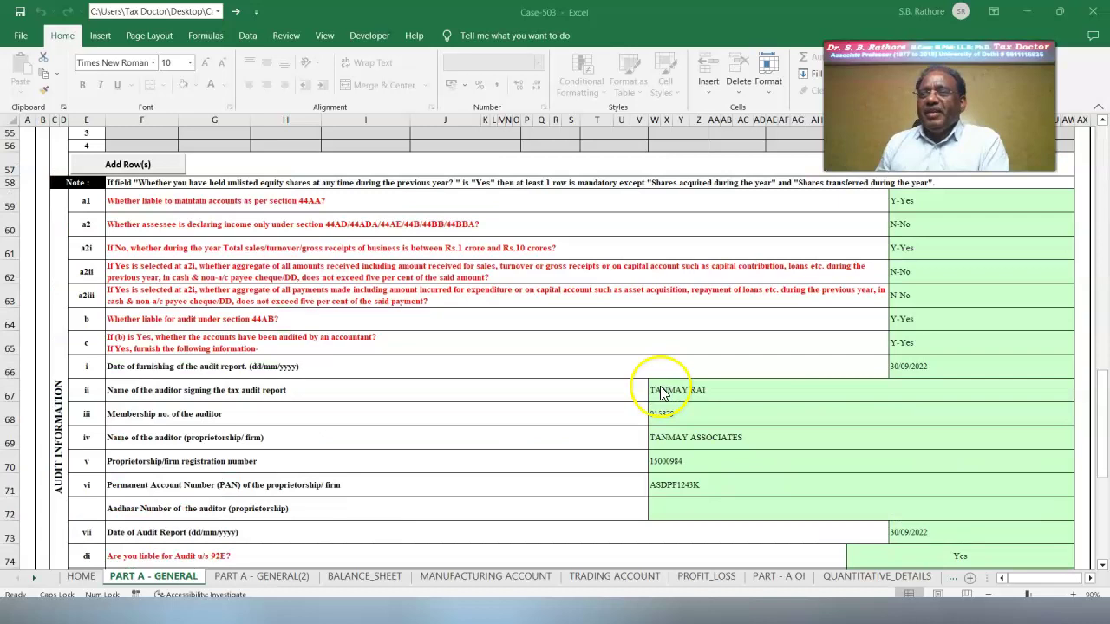
- Check the partners' details, interest rate, remuneration and nature of business on the PART A - GENERAL(2) sheet
key(ctrl+Page_Down)
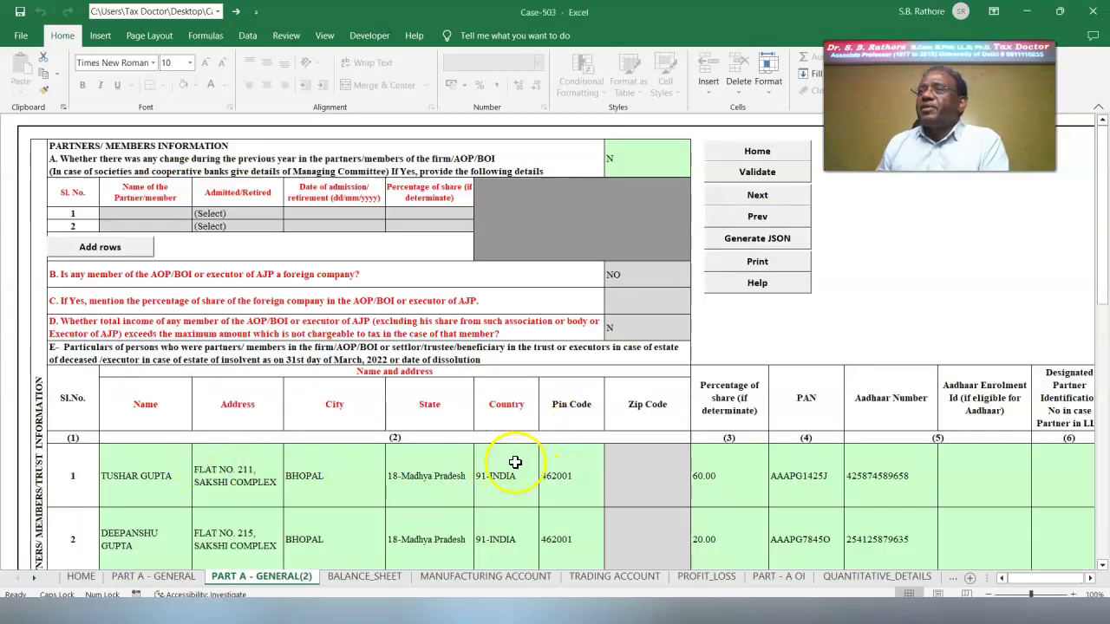
scroll(1065, 575, right, 3)
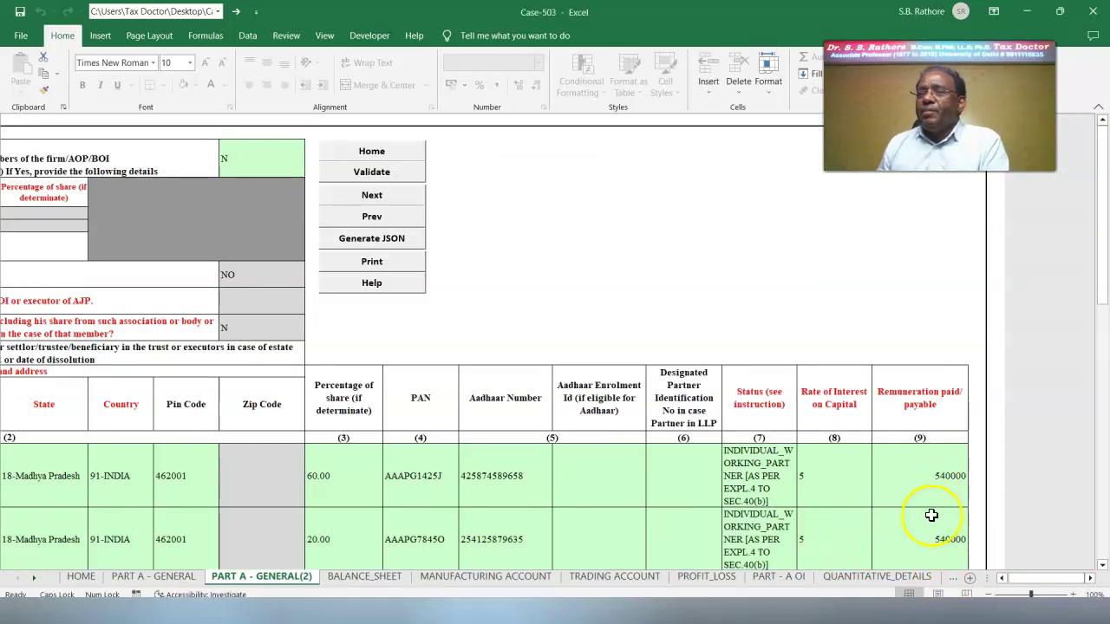
key(ctrl+End)
scroll(685, 458, up, 3)
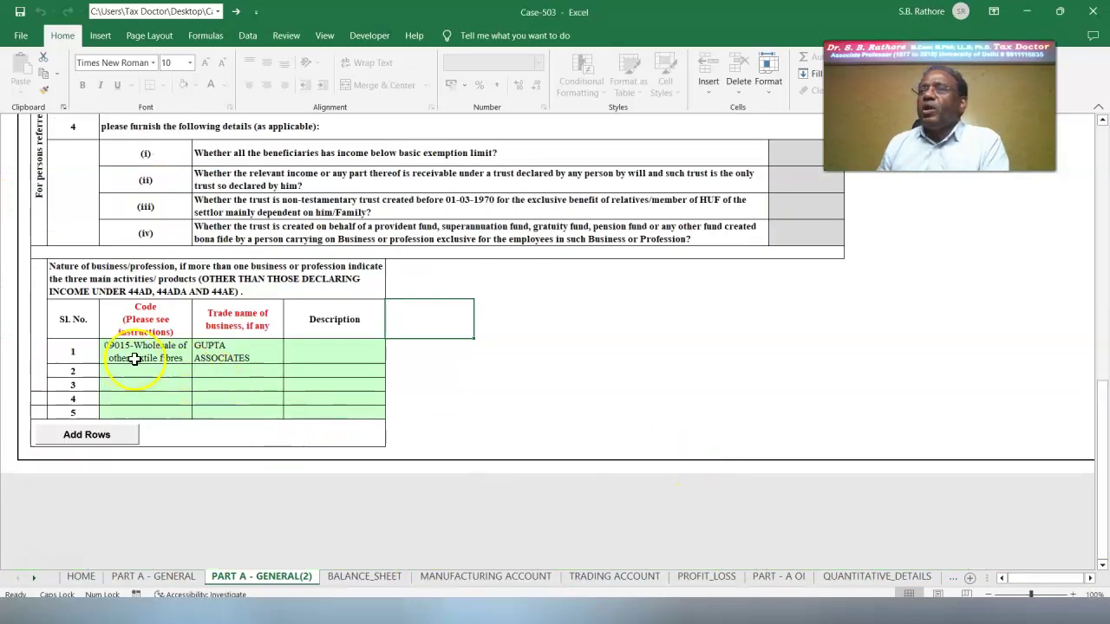
- Review the sources of funds, application of funds and current liabilities on the BALANCE_SHEET sheet at an enlarged view
key(ctrl+Page_Down)
ctrl+scroll(936, 434, up, 5)
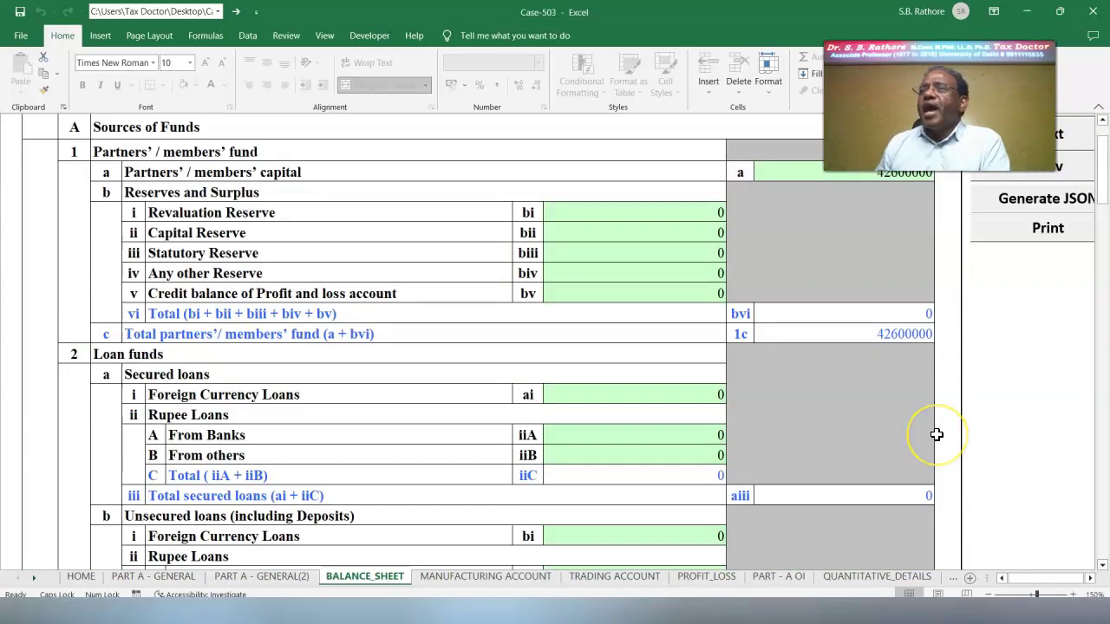
scroll(937, 434, down, 6)
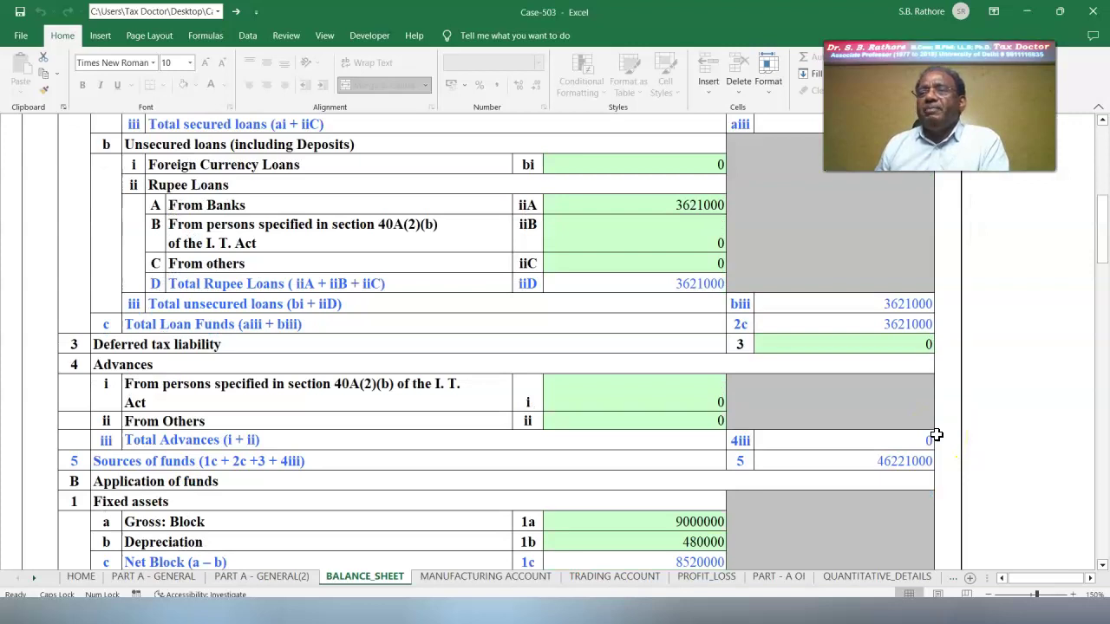
scroll(937, 435, down, 15)
click(665, 235)
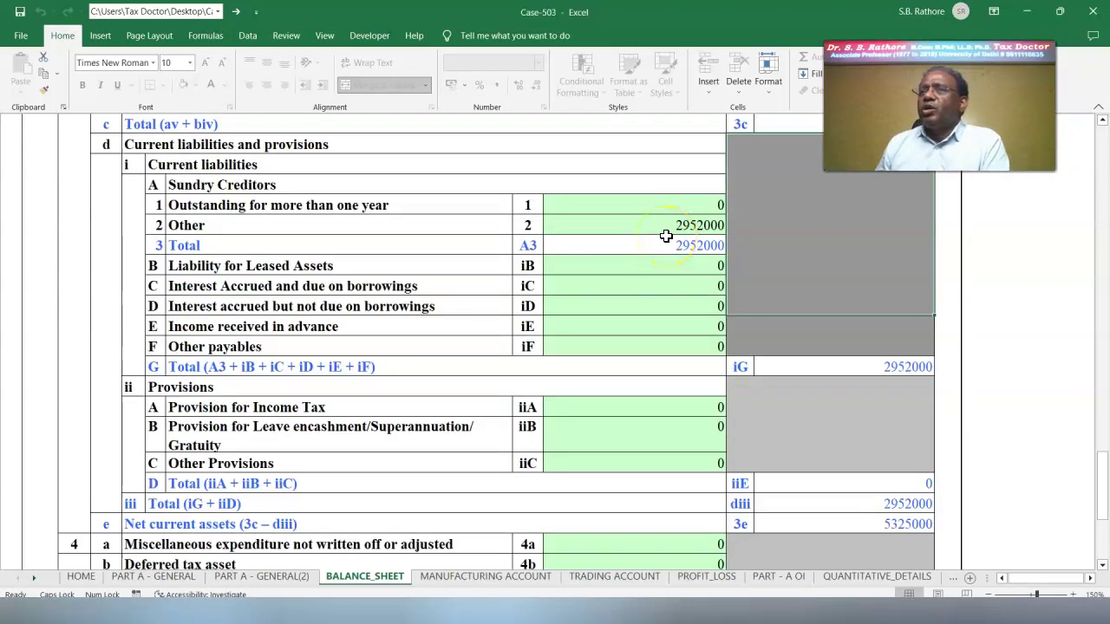
- Look over the MANUFACTURING ACCOUNT sheet and review the TRADING ACCOUNT entries from revenue down to gross profit
key(ctrl+Page_Down)
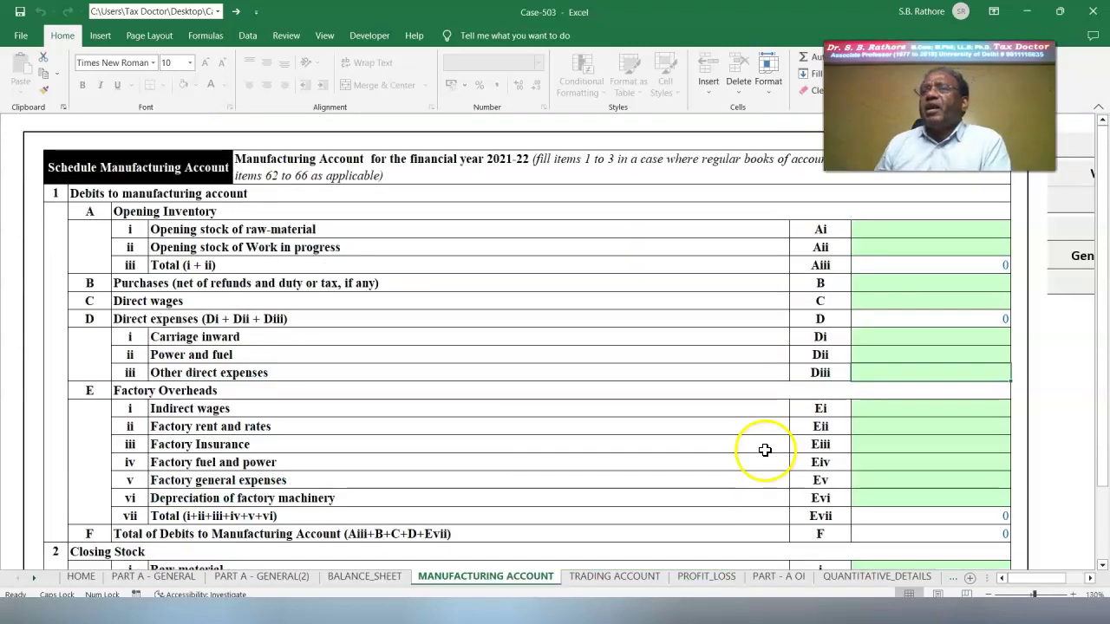
key(ctrl+Page_Down)
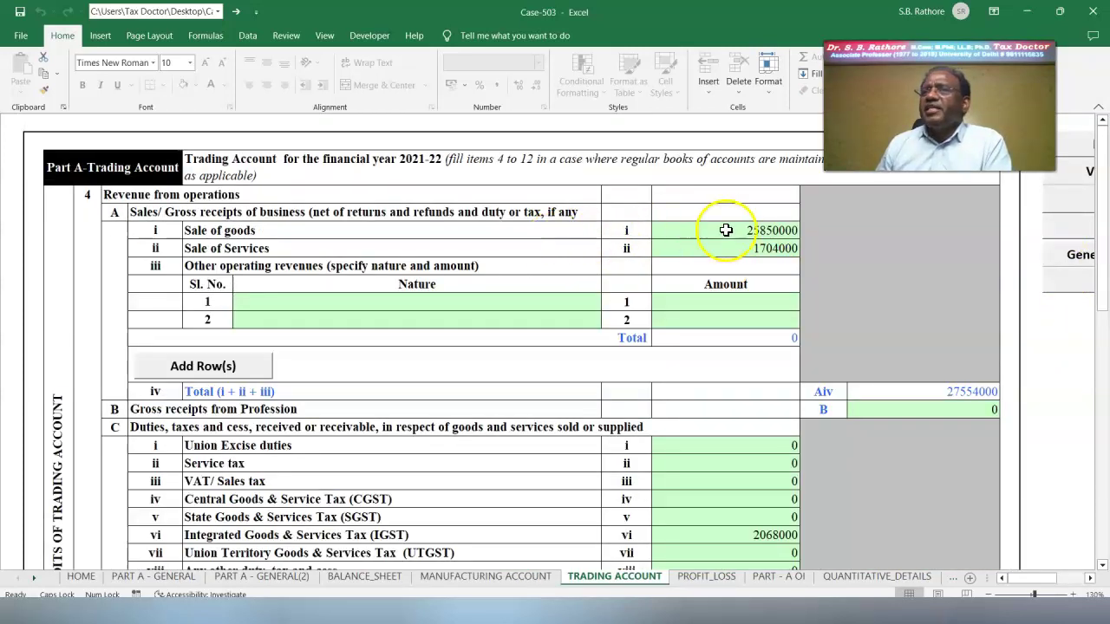
scroll(822, 460, down, 8)
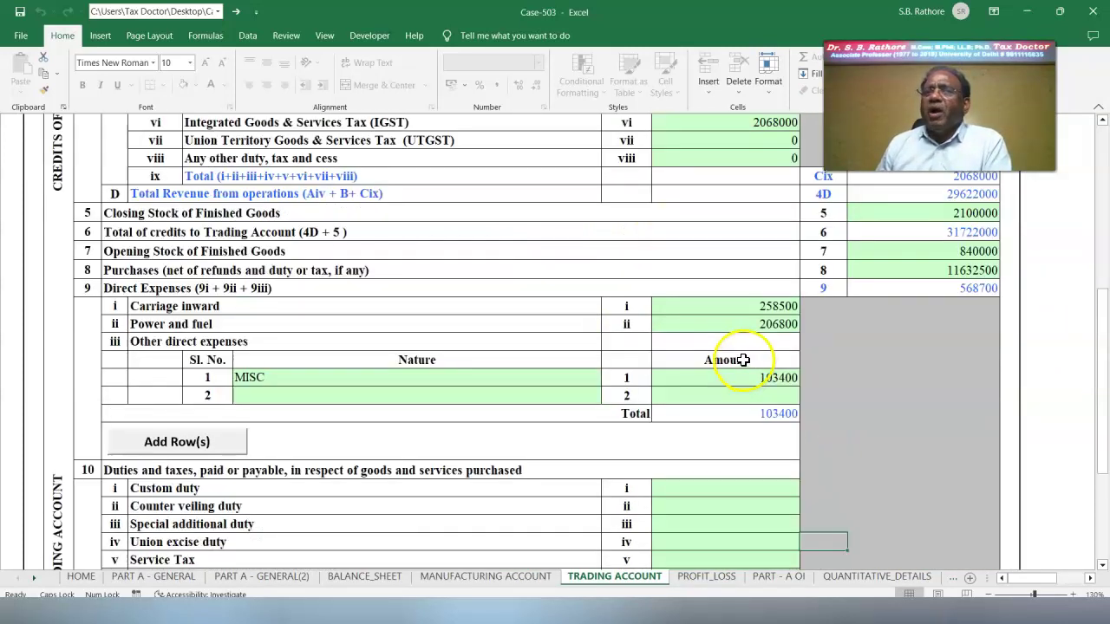
scroll(855, 416, down, 7)
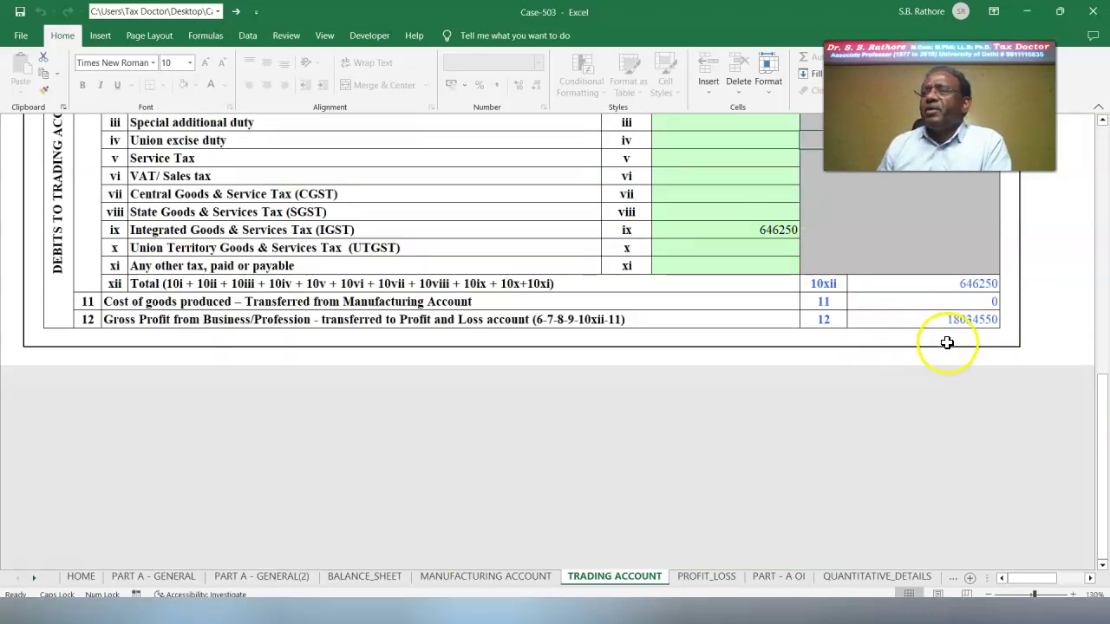
scroll(947, 342, up, 15)
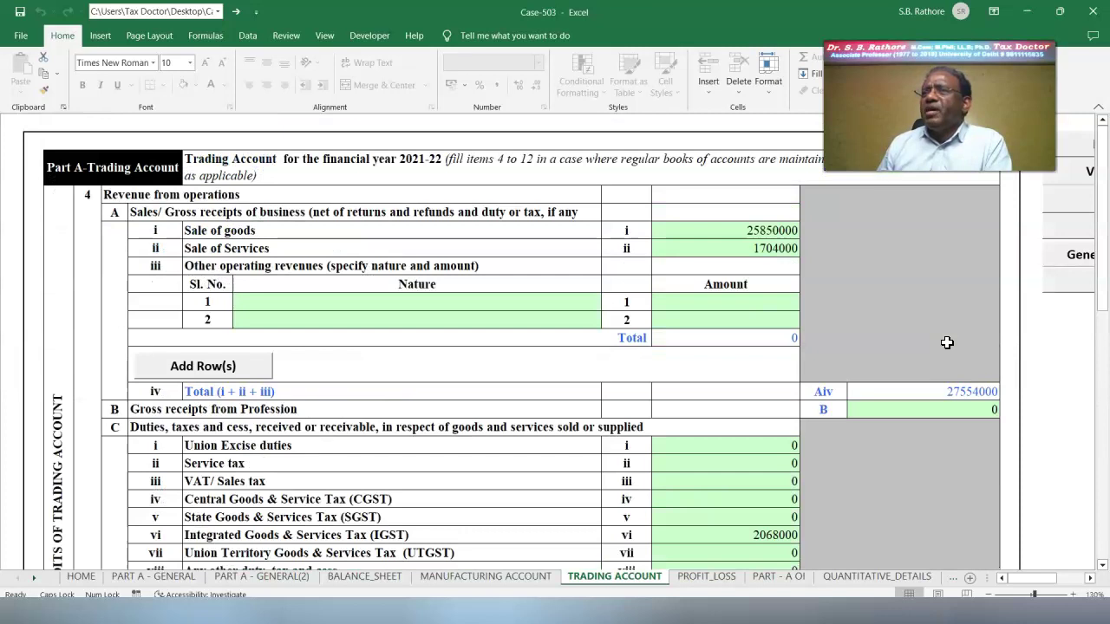
- Review the PROFIT_LOSS sheet's expenses, interest, depreciation and net profit, including partners' remuneration and the commission entries
click(1068, 192)
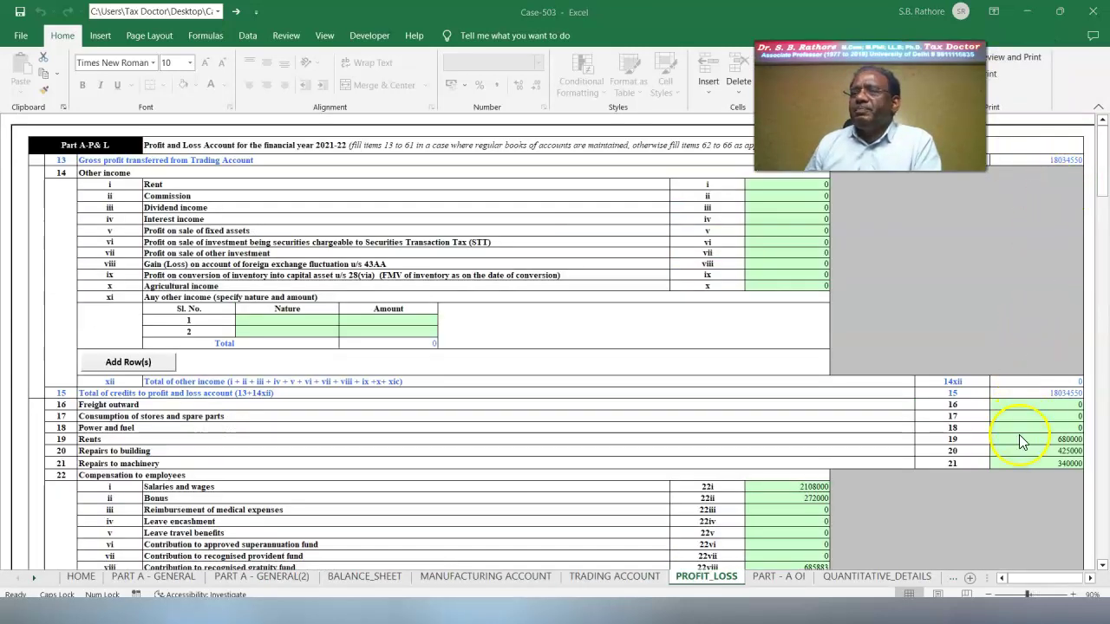
scroll(1019, 442, down, 4)
scroll(1020, 435, down, 18)
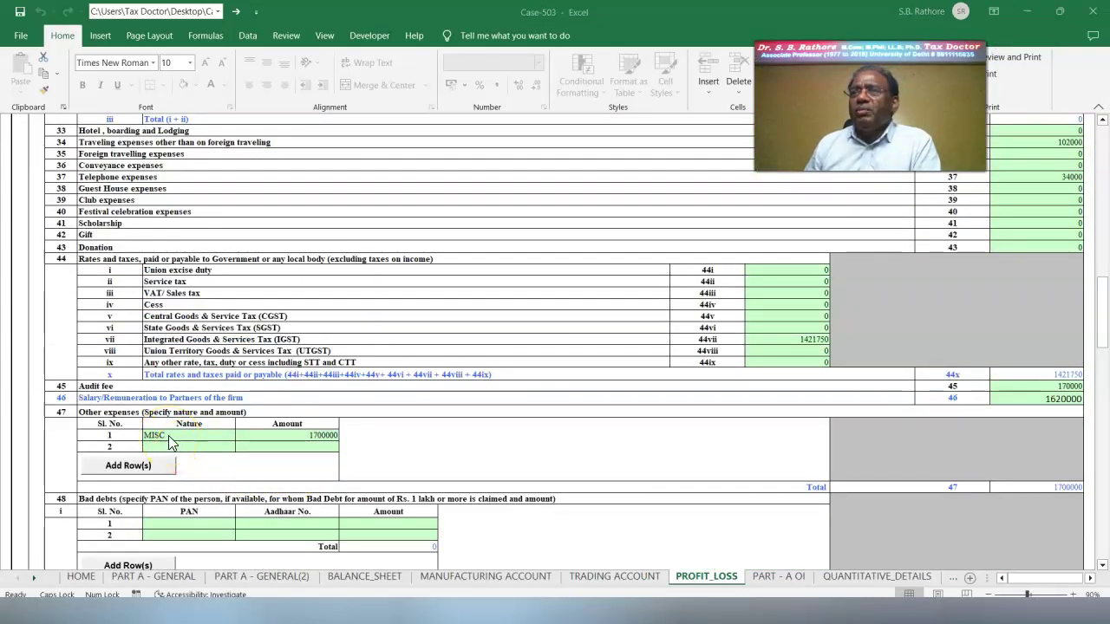
scroll(170, 442, down, 9)
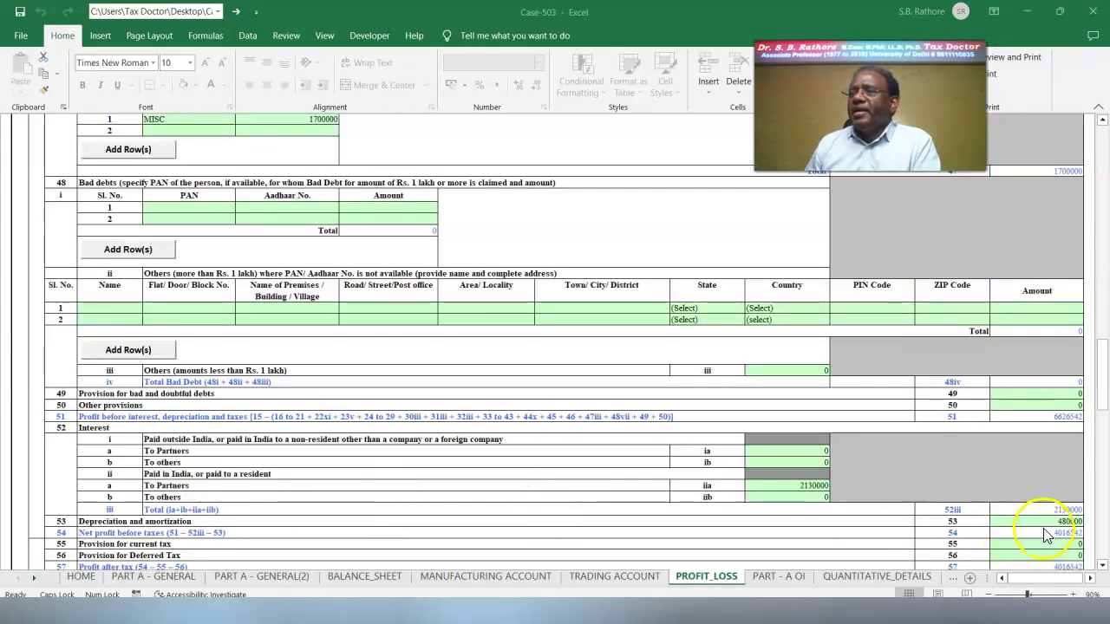
scroll(1057, 382, up, 6)
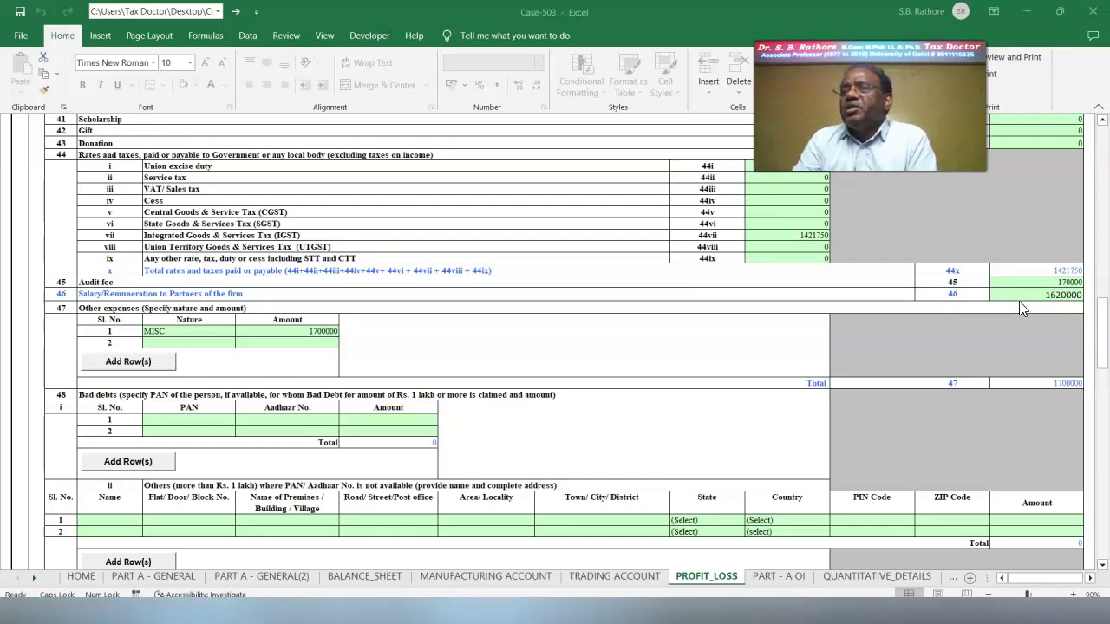
scroll(1019, 301, up, 7)
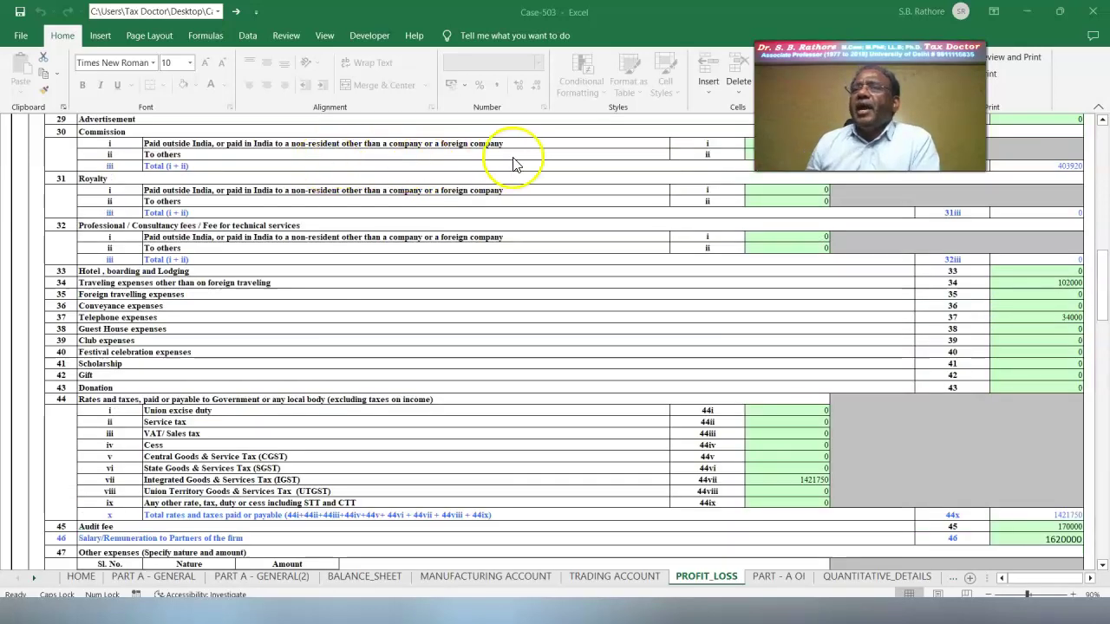
scroll(780, 240, up, 1)
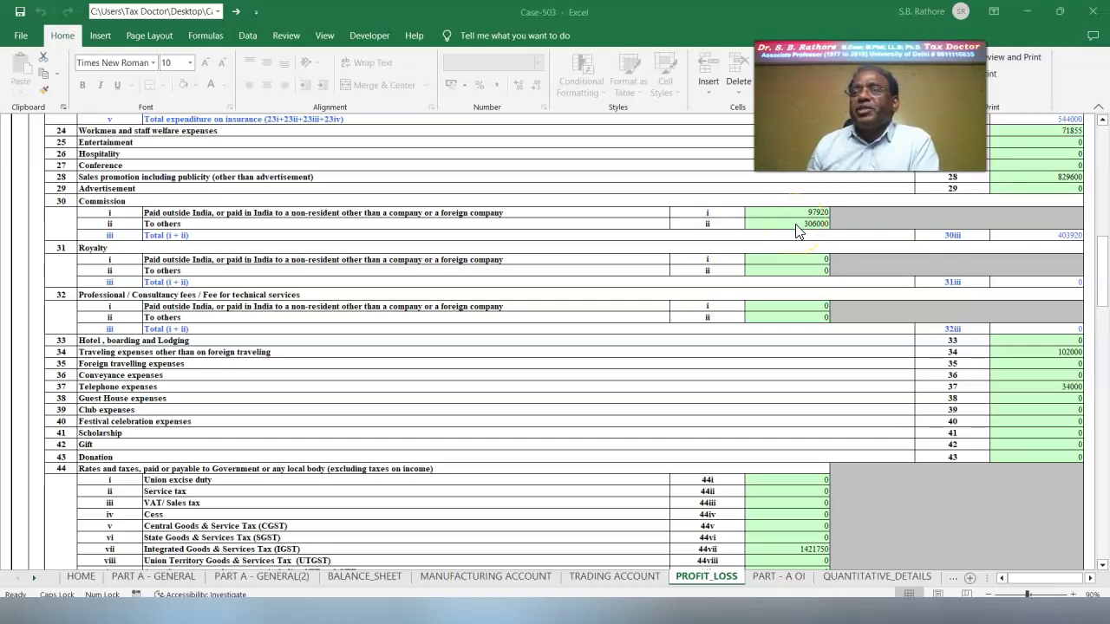
- Examine the uncredited and disallowable amounts in items 5 to 7 of PART - A OI, and open the QUANTITATIVE_DETAILS sheet
key(ctrl+Page_Down)
scroll(906, 449, down, 1)
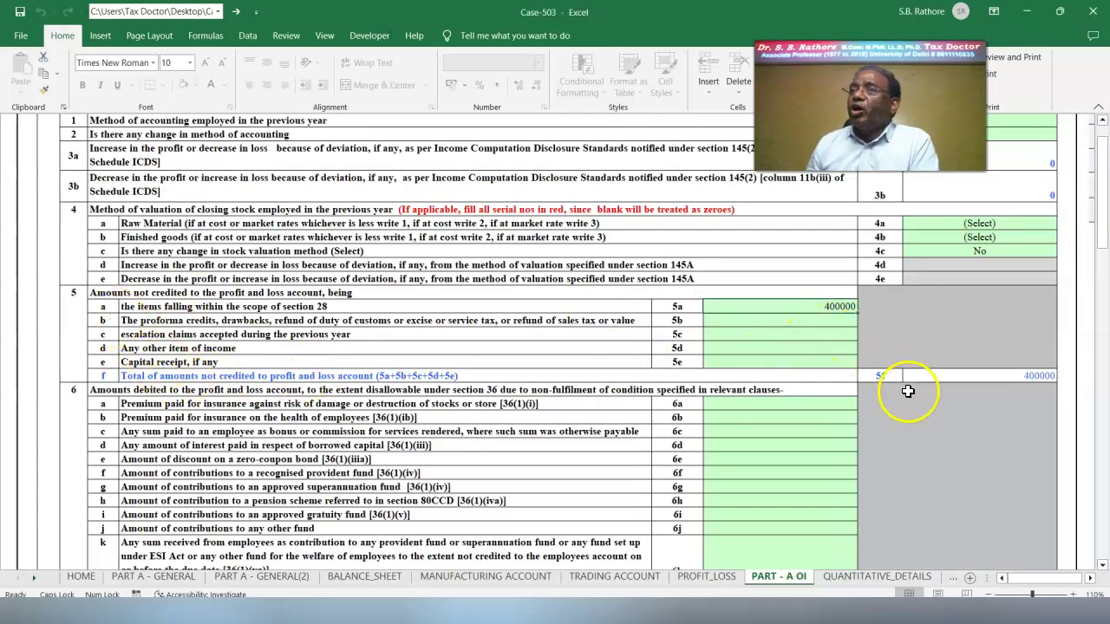
scroll(909, 392, down, 4)
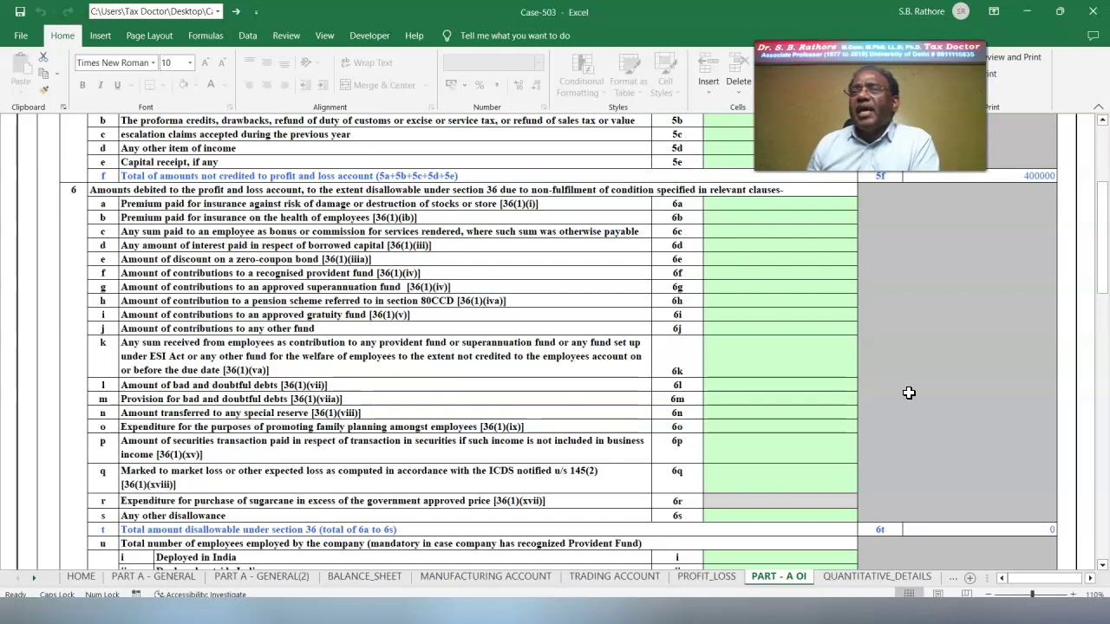
scroll(909, 393, down, 3)
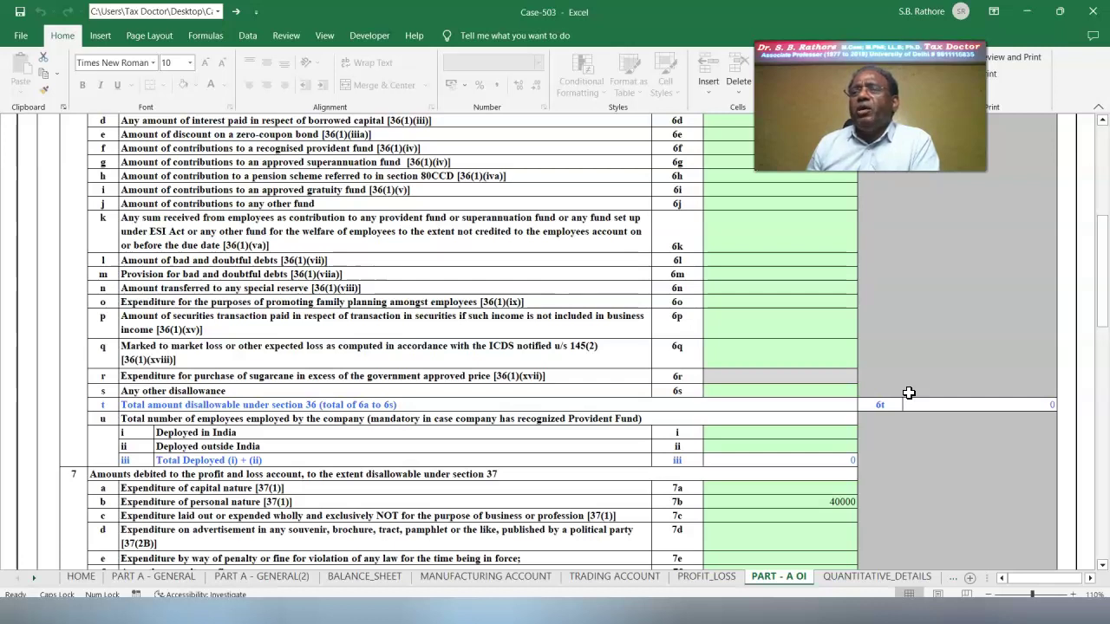
click(845, 577)
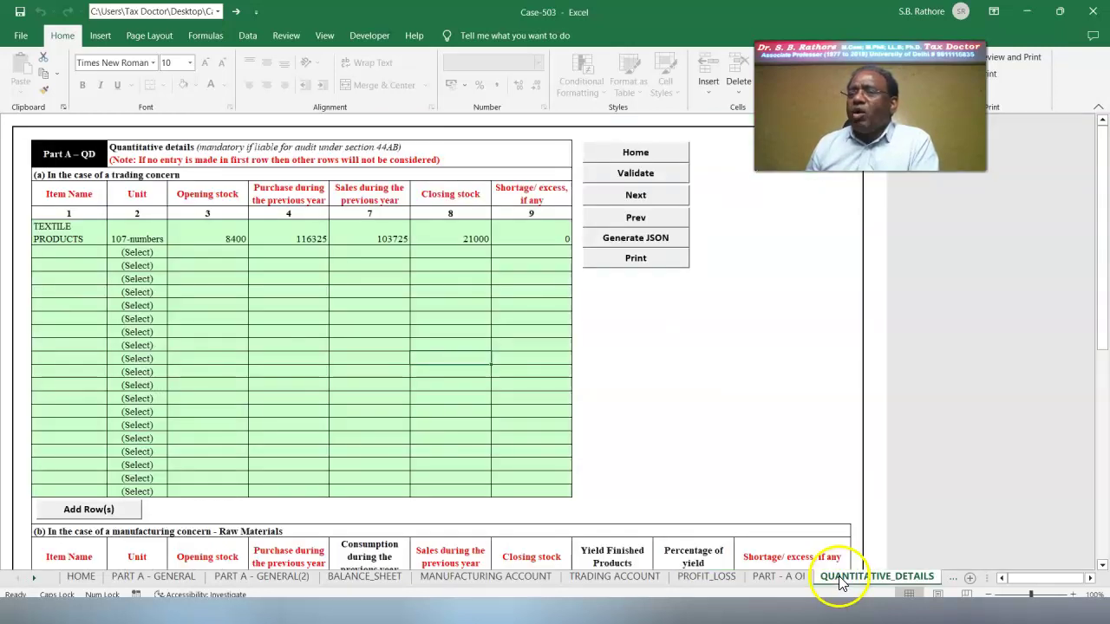
- Review the textile products quantities for the trading concern on the QUANTITATIVE_DETAILS sheet and open the HOUSE_PROPERTY sheet
click(45, 252)
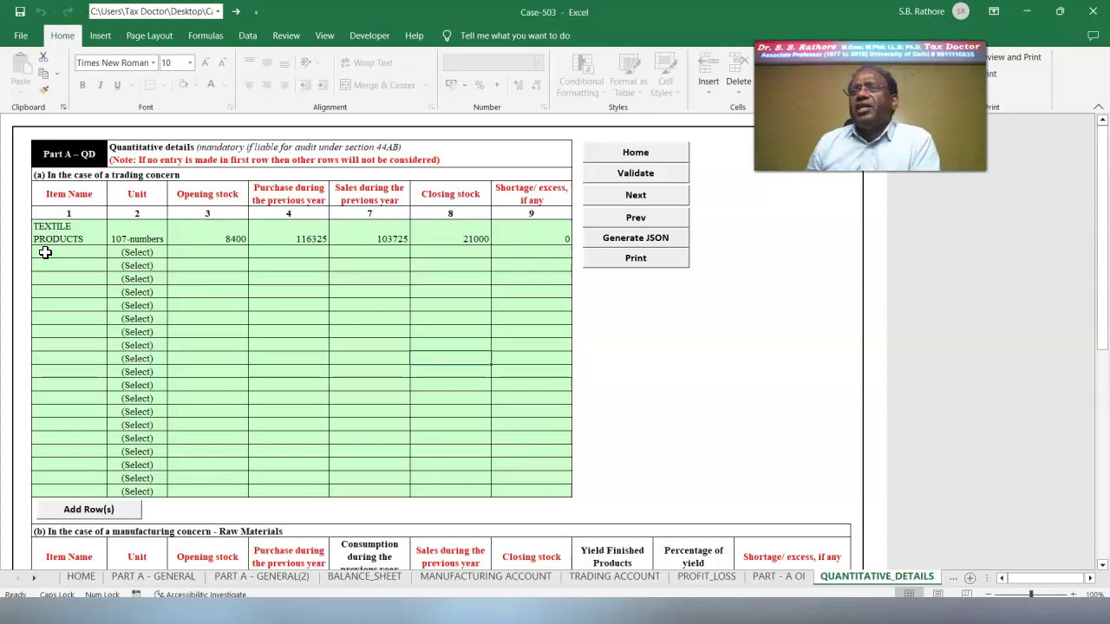
click(635, 173)
click(563, 357)
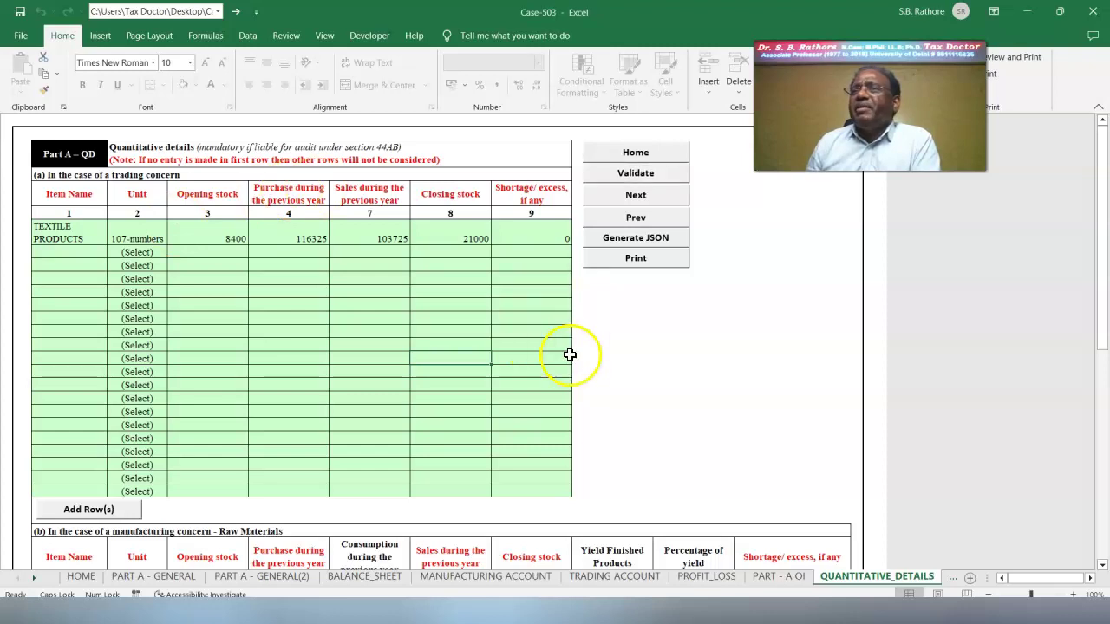
click(608, 198)
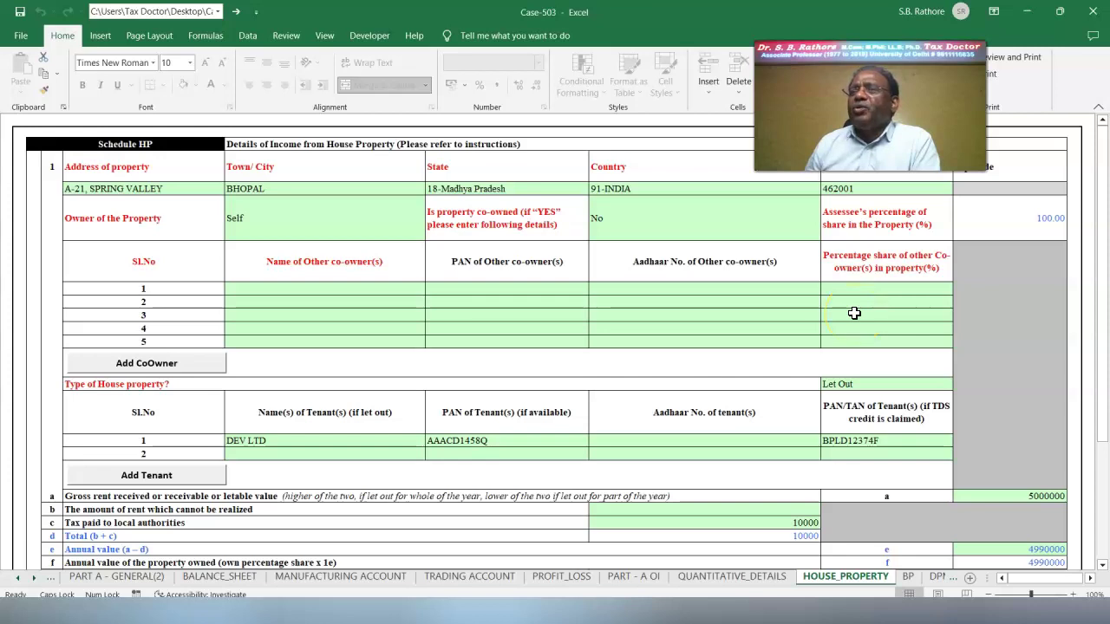
- Review the tenant details, rent, municipal tax, interest and income on the HOUSE_PROPERTY sheet, and open the BP sheet
scroll(854, 314, down, 1)
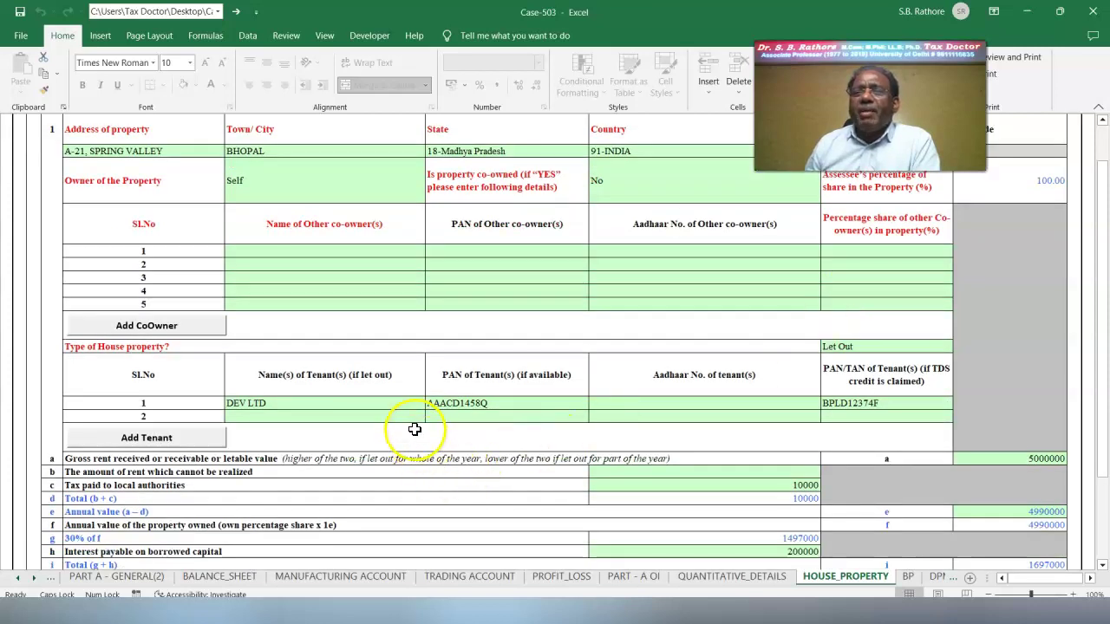
scroll(772, 438, down, 2)
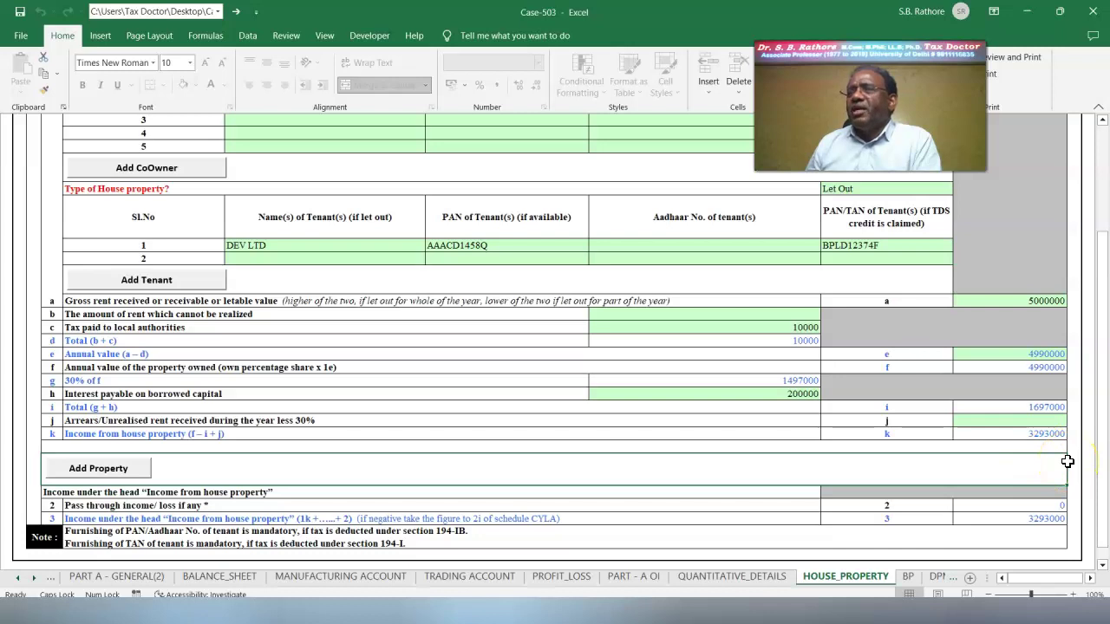
scroll(1068, 461, up, 5)
key(ctrl+Page_Down)
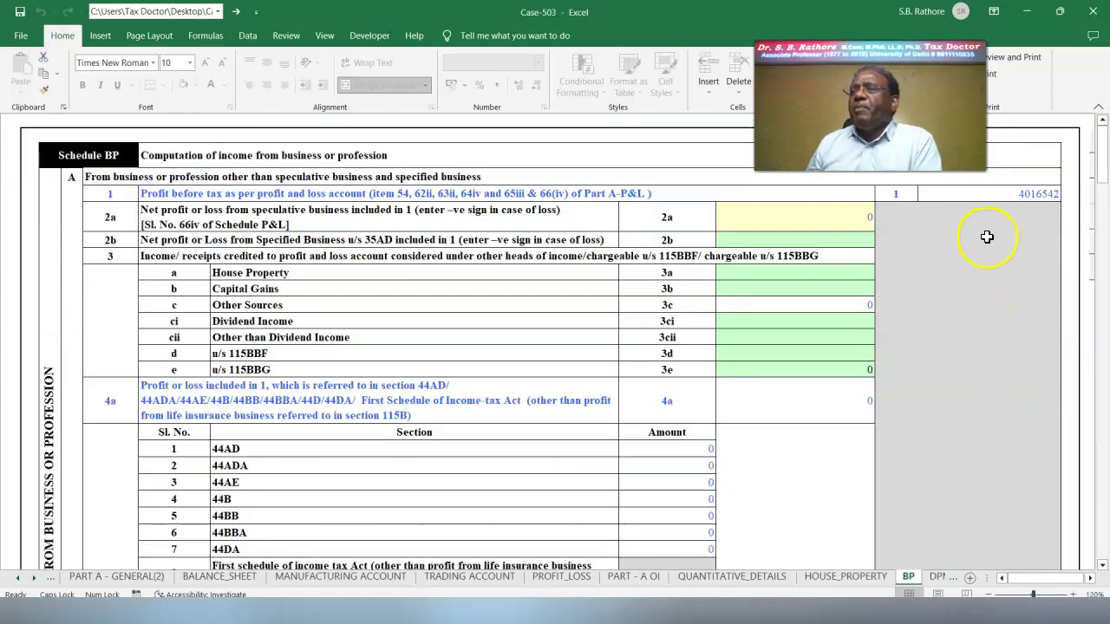
- Examine the depreciation adjustment and the amounts disallowable under sections 37, 40, 40A and 43B in items 10 to 18 of Schedule BP
scroll(971, 295, down, 10)
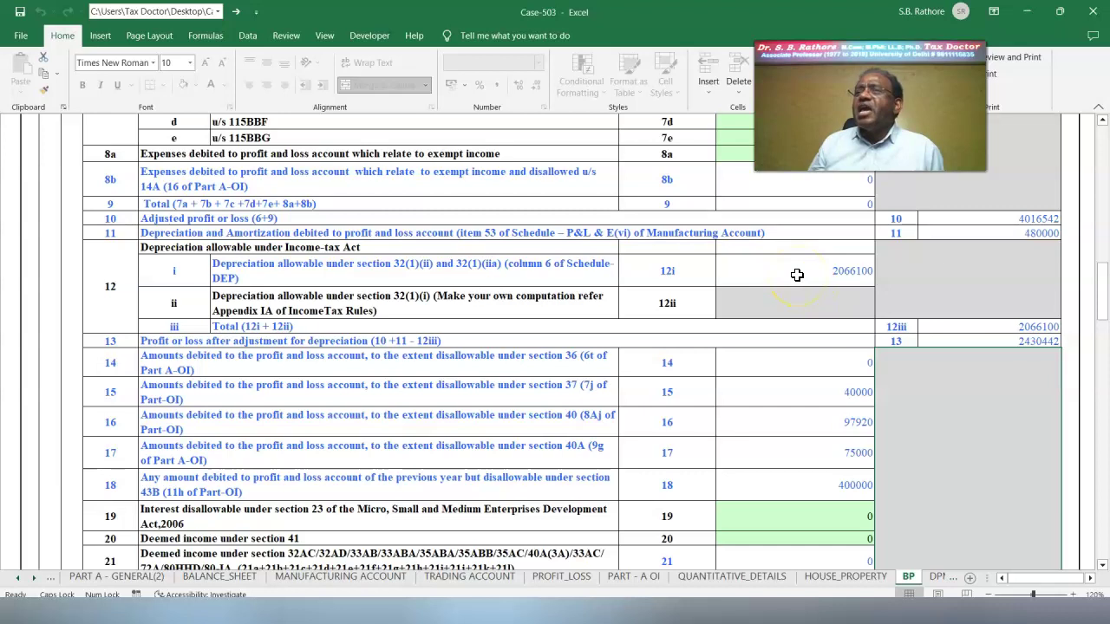
click(824, 399)
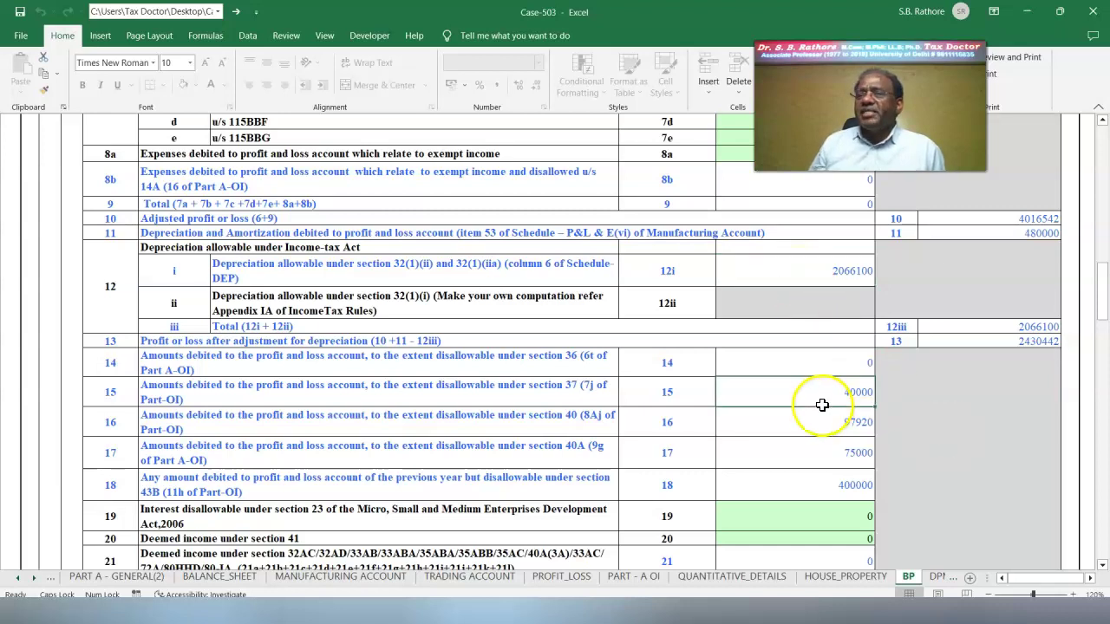
click(828, 429)
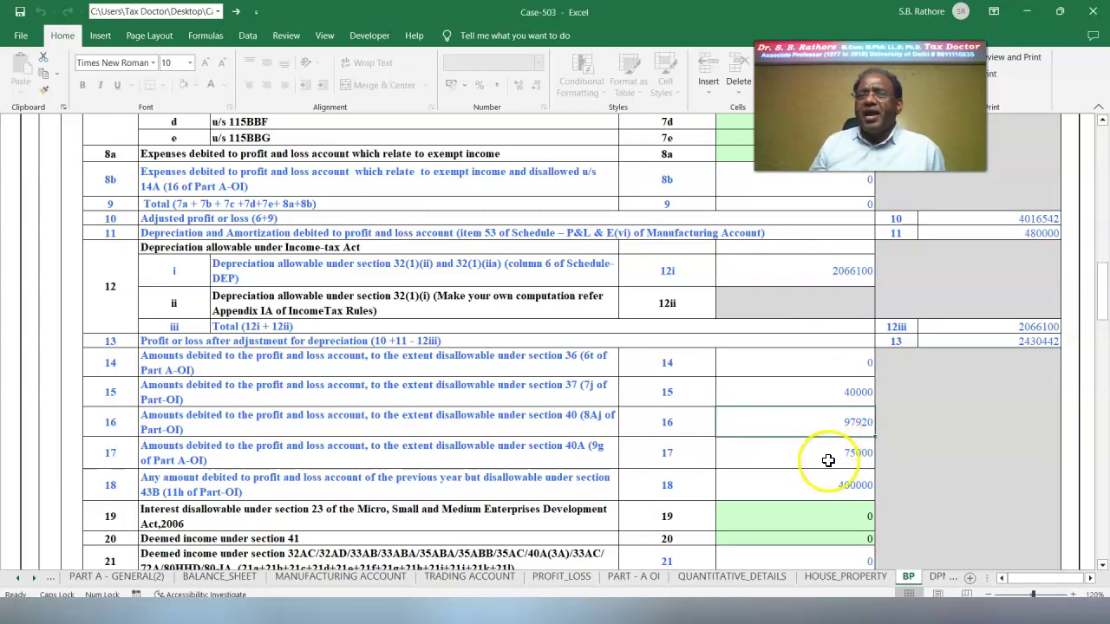
click(820, 451)
click(832, 482)
scroll(867, 416, down, 6)
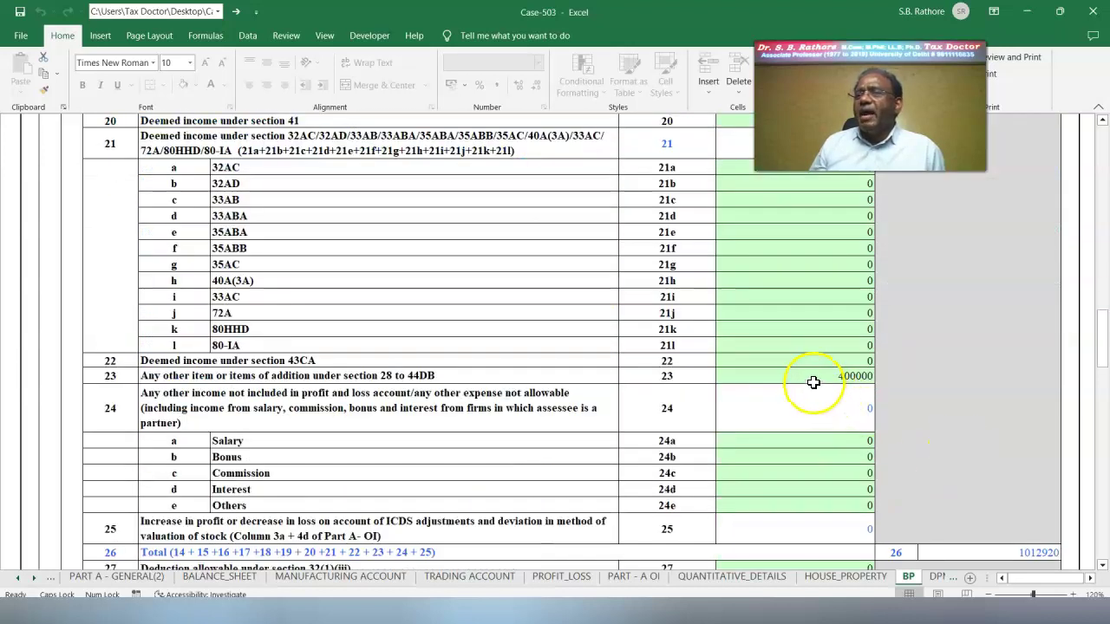
- Review Schedule BP's other additions in item 23, the section 43B deduction and the income chargeable, and open the DPM_DOA sheet
click(810, 376)
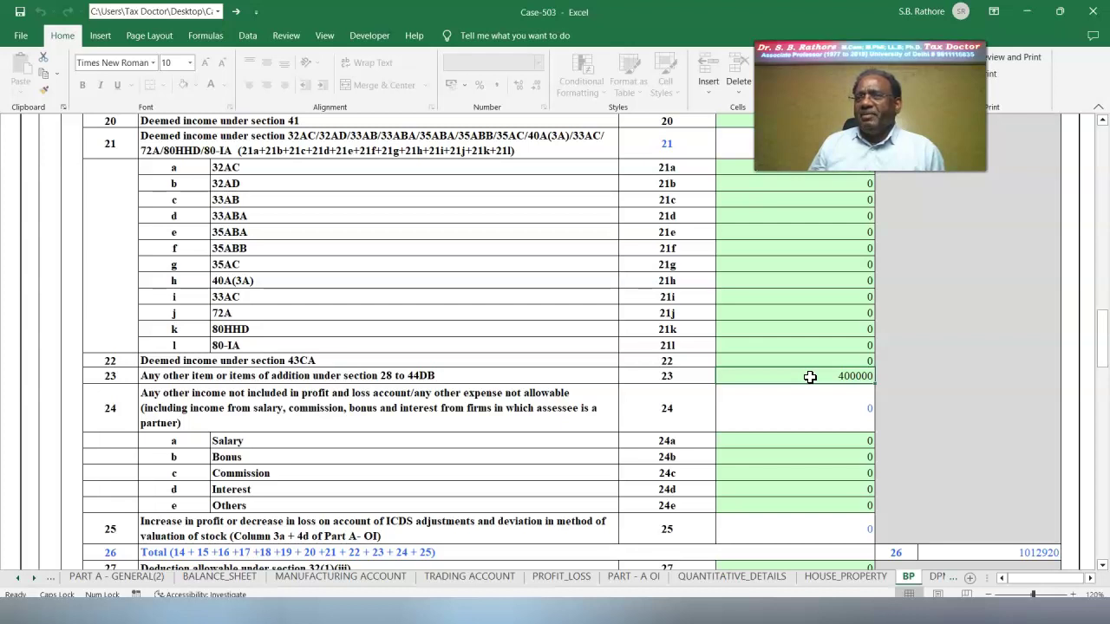
click(767, 392)
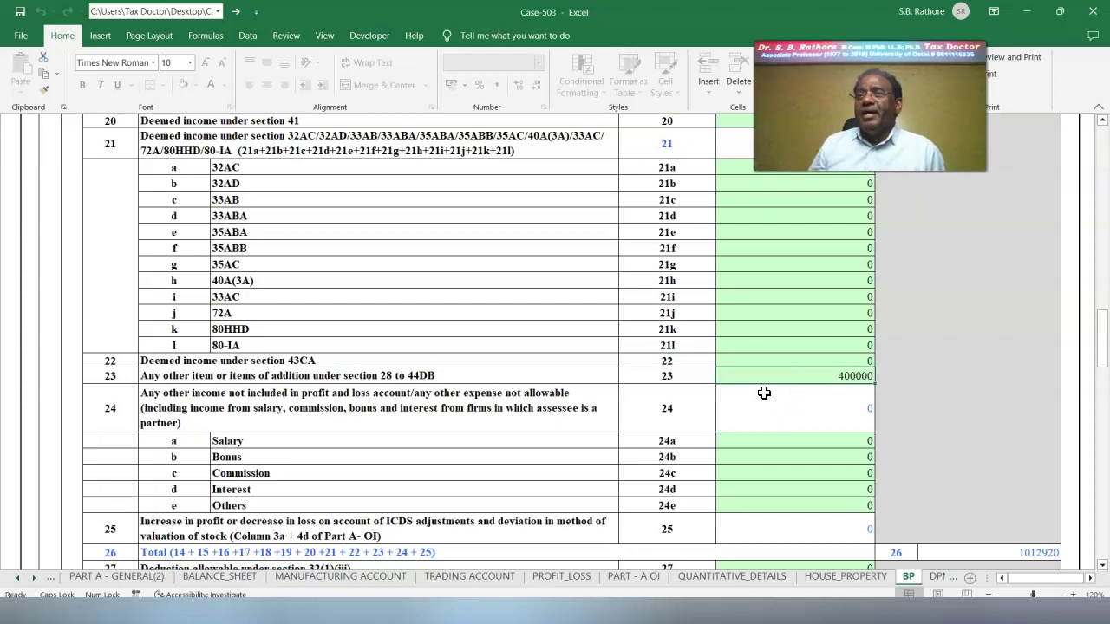
scroll(763, 393, down, 5)
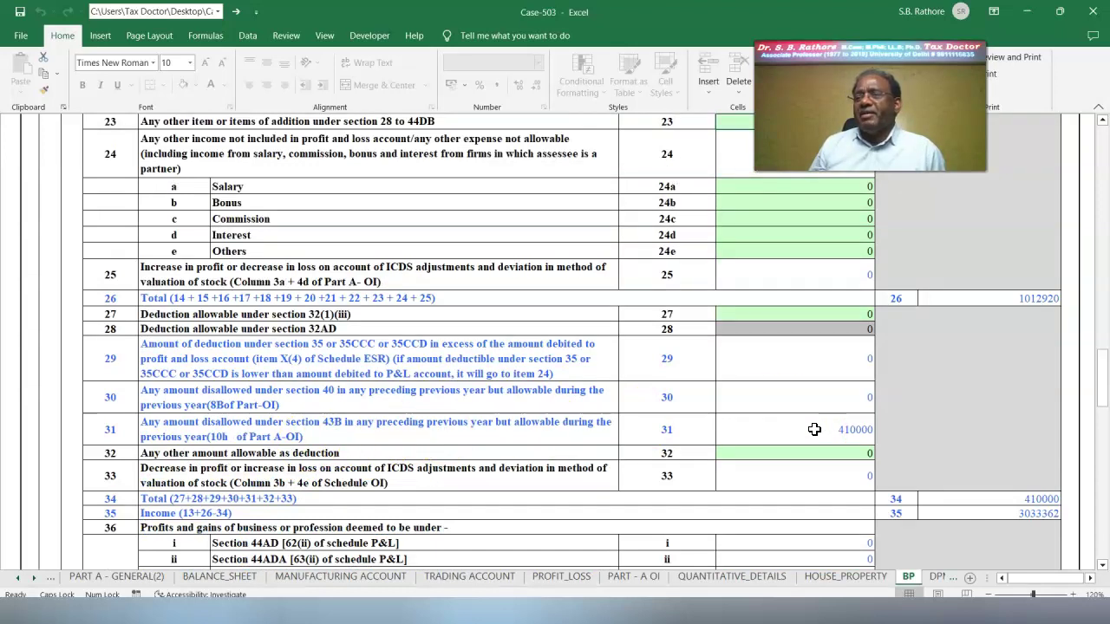
scroll(815, 430, down, 12)
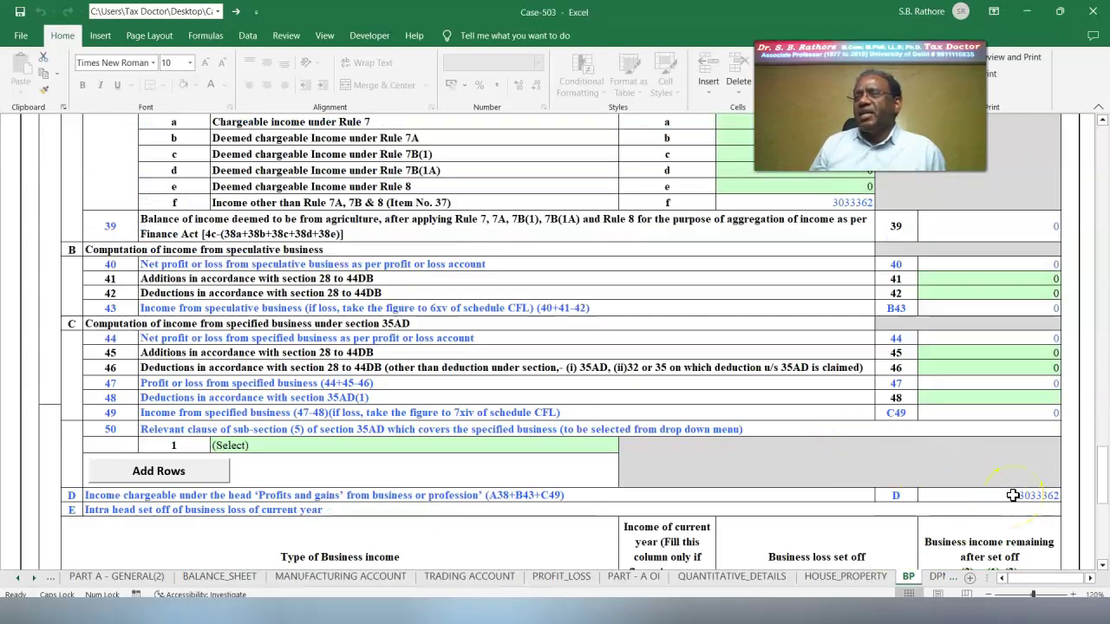
scroll(1013, 496, up, 8)
scroll(1011, 495, up, 4)
click(1069, 311)
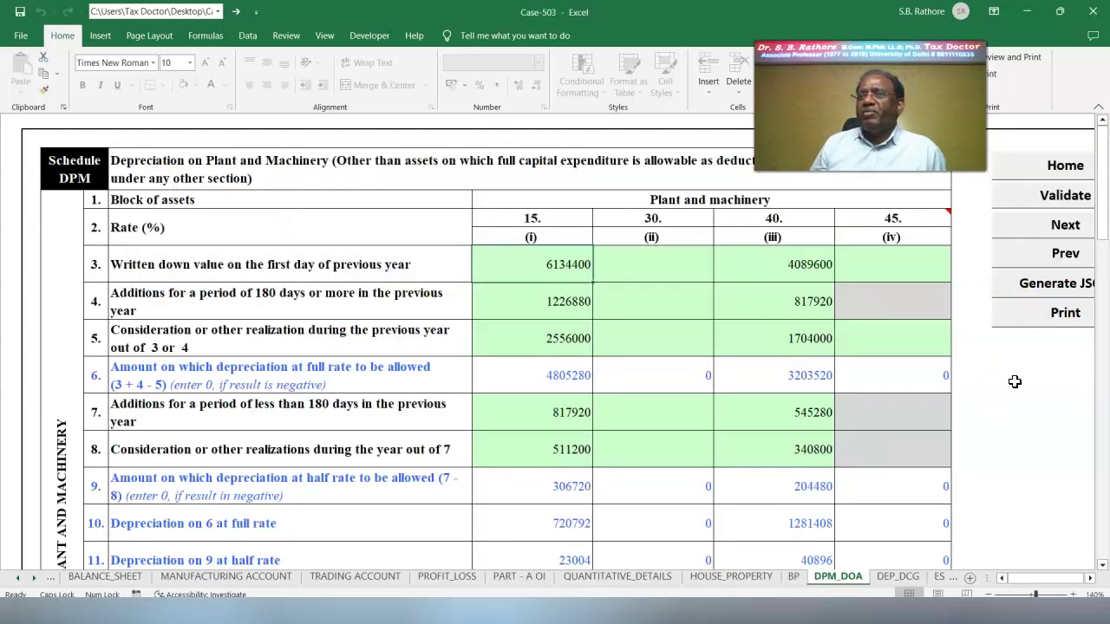
- Check the plant and machinery depreciation on DPM_DOA and the depreciation summary on DEP_DCG
scroll(1015, 382, down, 1)
scroll(1014, 381, down, 1)
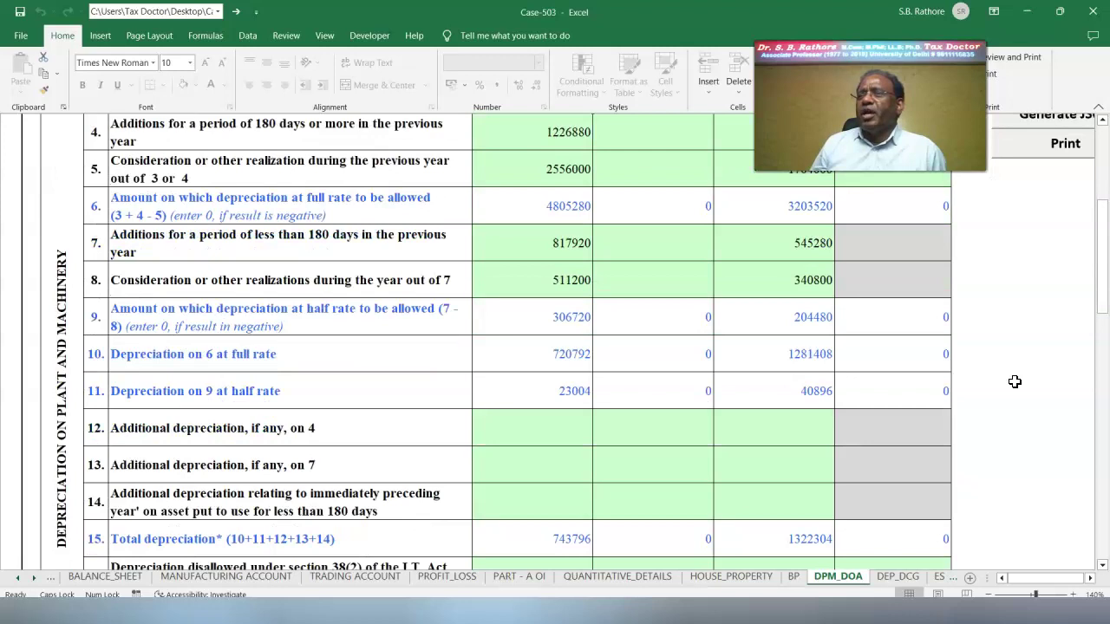
click(1052, 222)
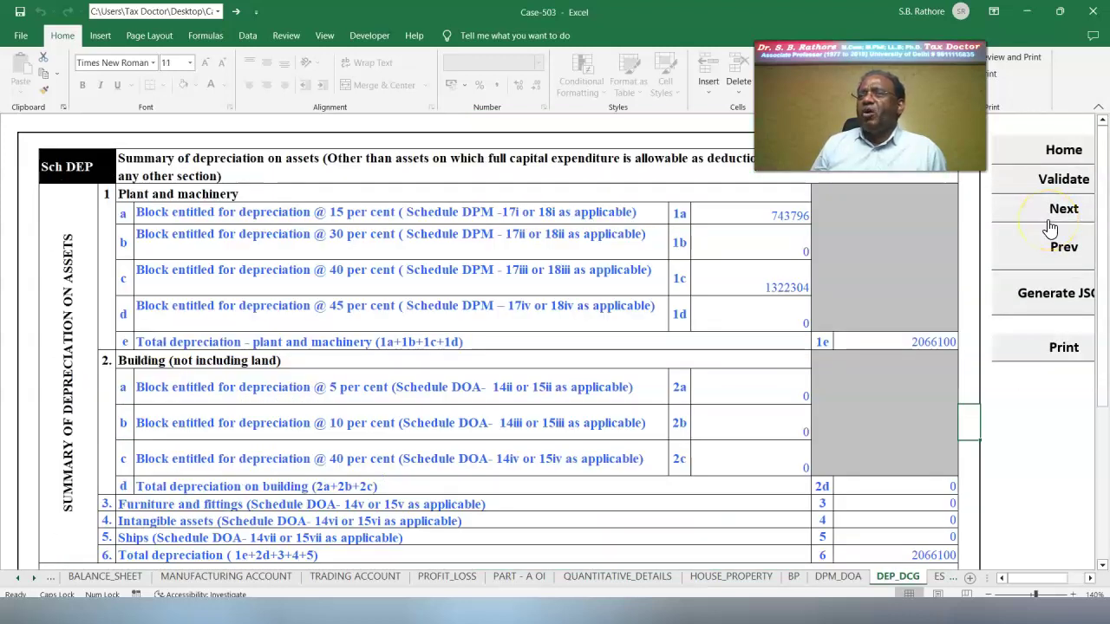
click(1050, 224)
- Examine the long-term capital gain on land or building on the CG sheet, from sale consideration to the section 54EC deduction
scroll(828, 452, down, 10)
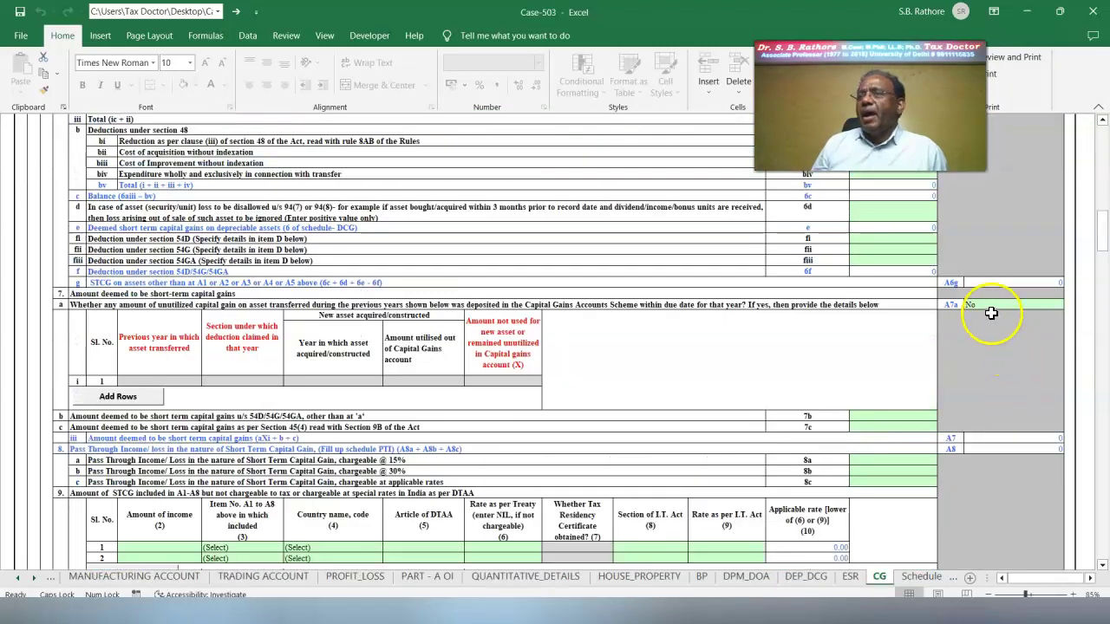
scroll(850, 354, down, 10)
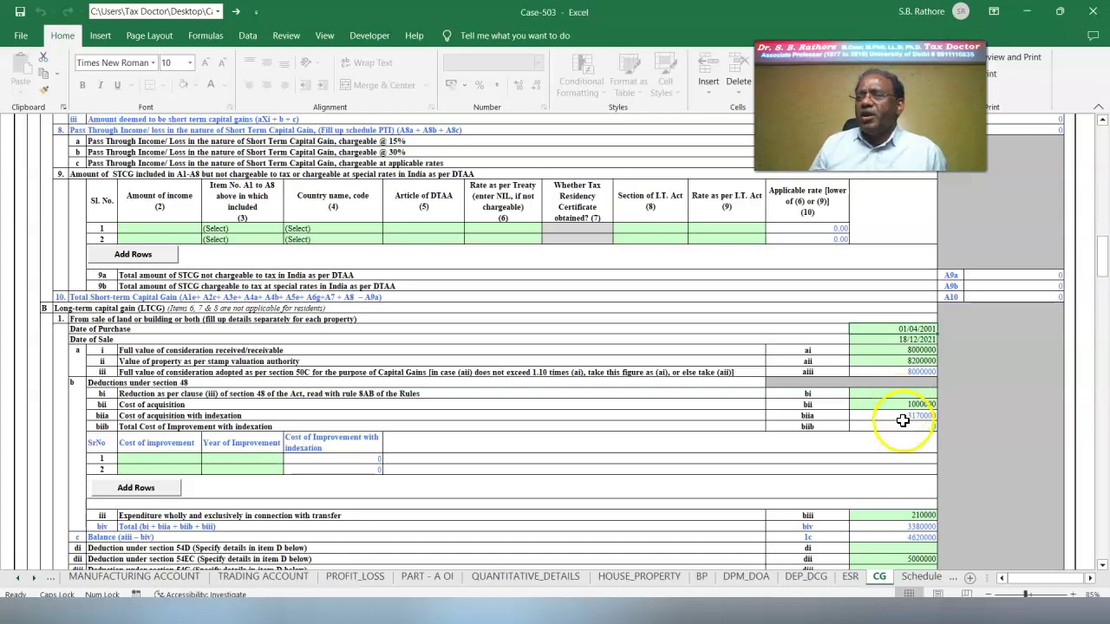
scroll(896, 417, down, 1)
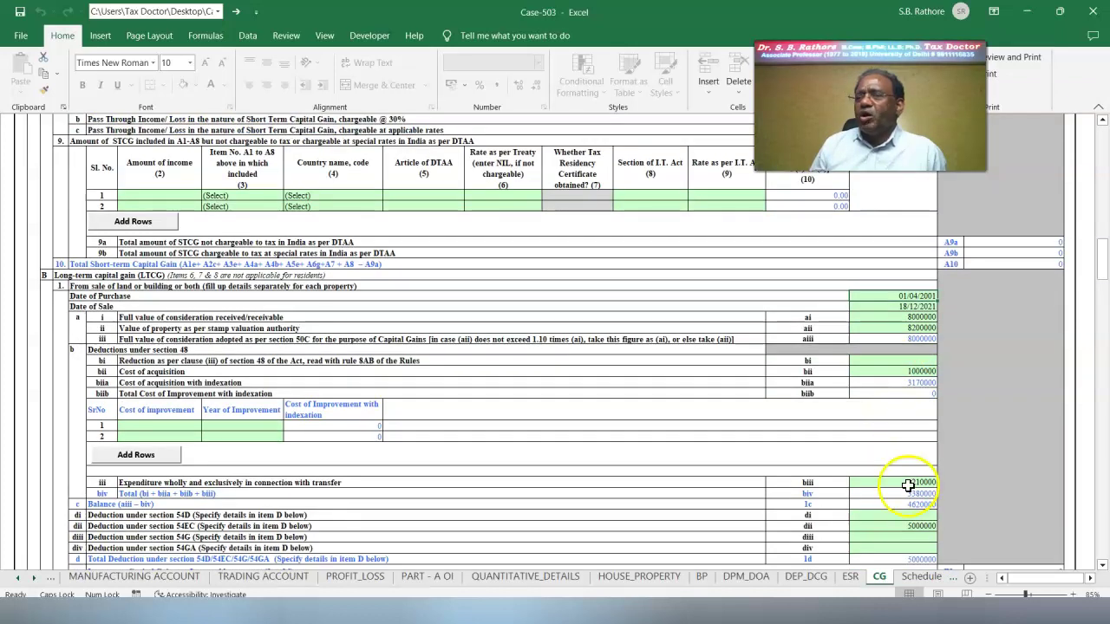
scroll(907, 485, down, 1)
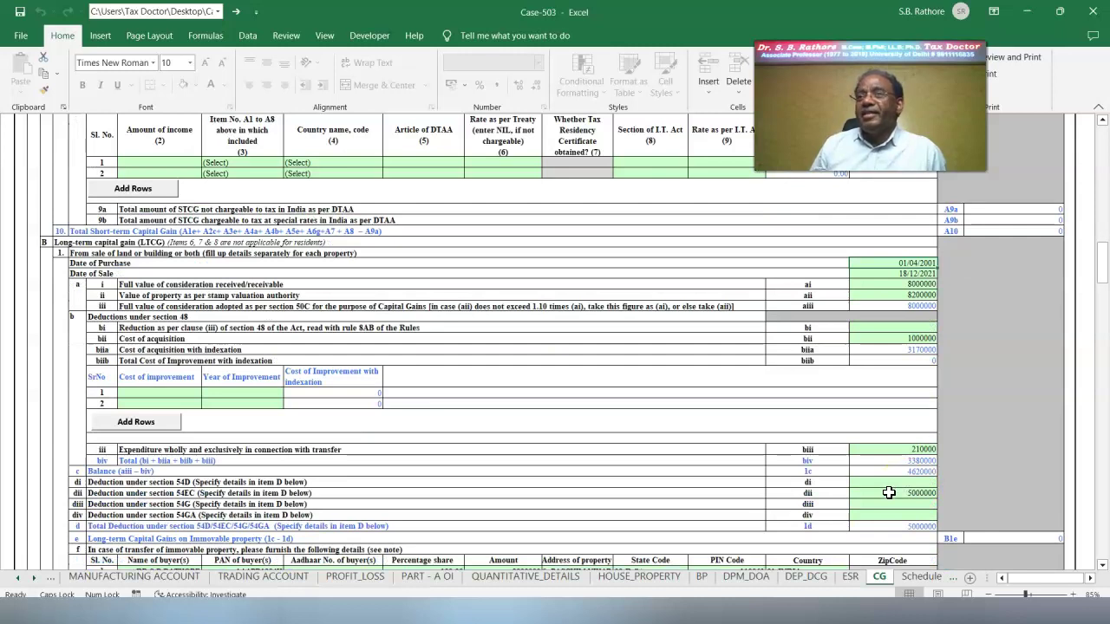
- Check the property buyer's details on the CG sheet and the section 54EC investment details under information about deduction claimed
scroll(889, 493, down, 9)
click(140, 283)
click(260, 290)
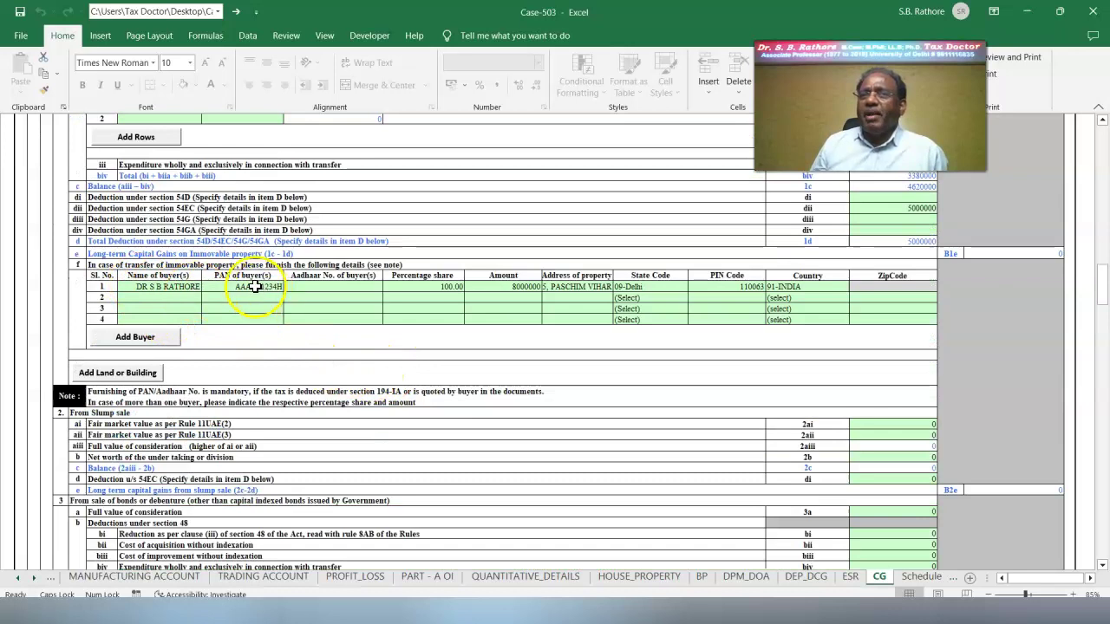
click(505, 287)
click(589, 289)
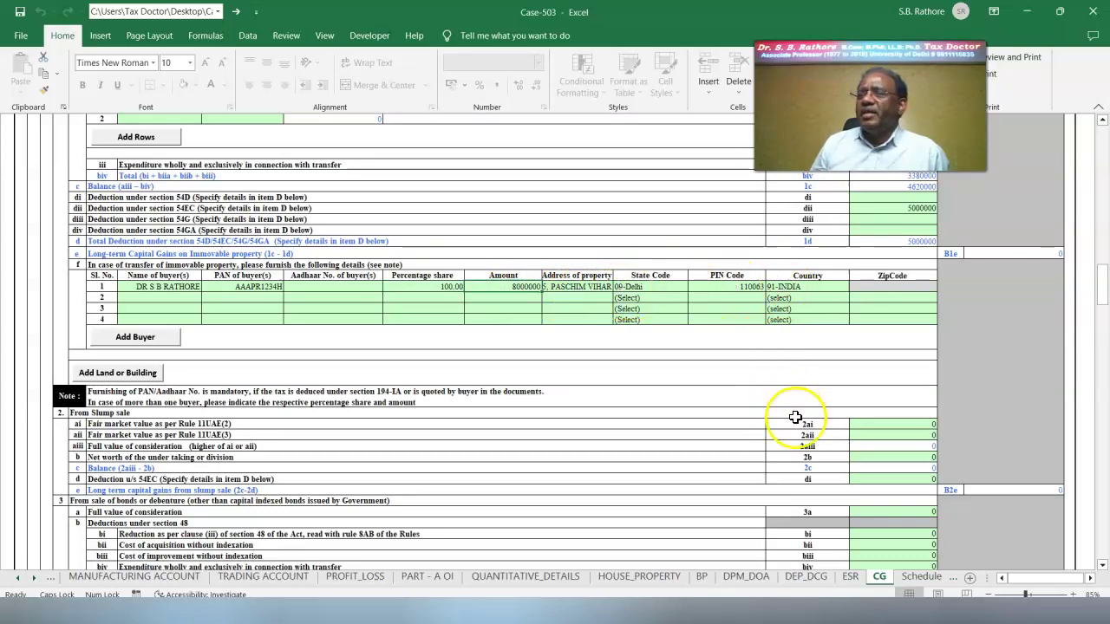
scroll(795, 417, down, 20)
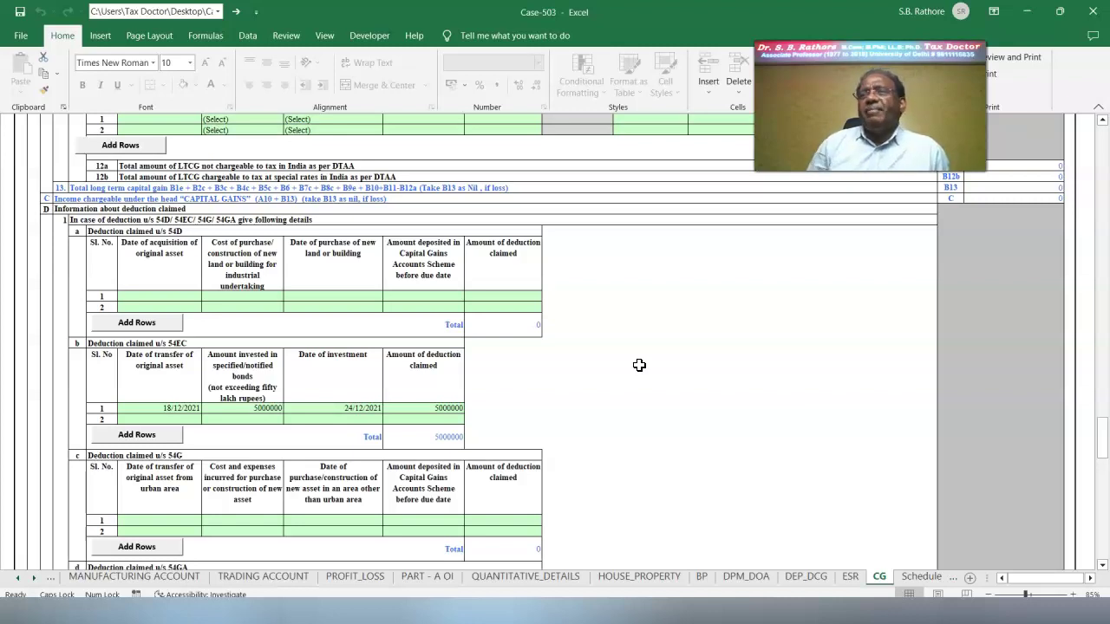
scroll(639, 366, down, 5)
- Open the OS sheet and review the gross interest income from deposits
key(ctrl+Page_Down)
key(ctrl+Page_Down)
key(ctrl+Page_Down)
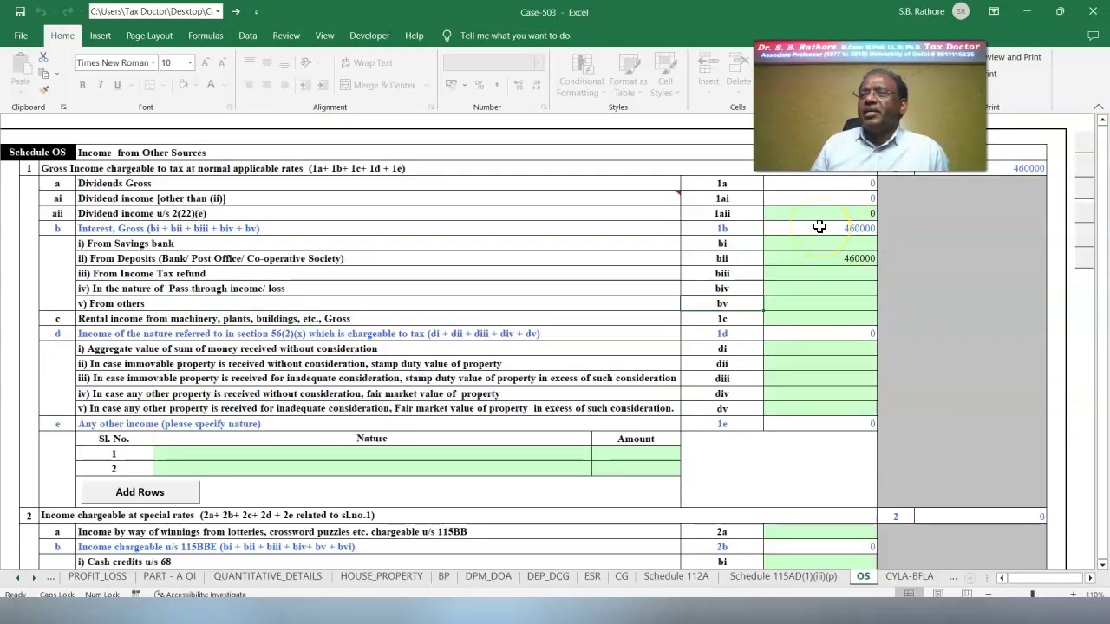
click(811, 359)
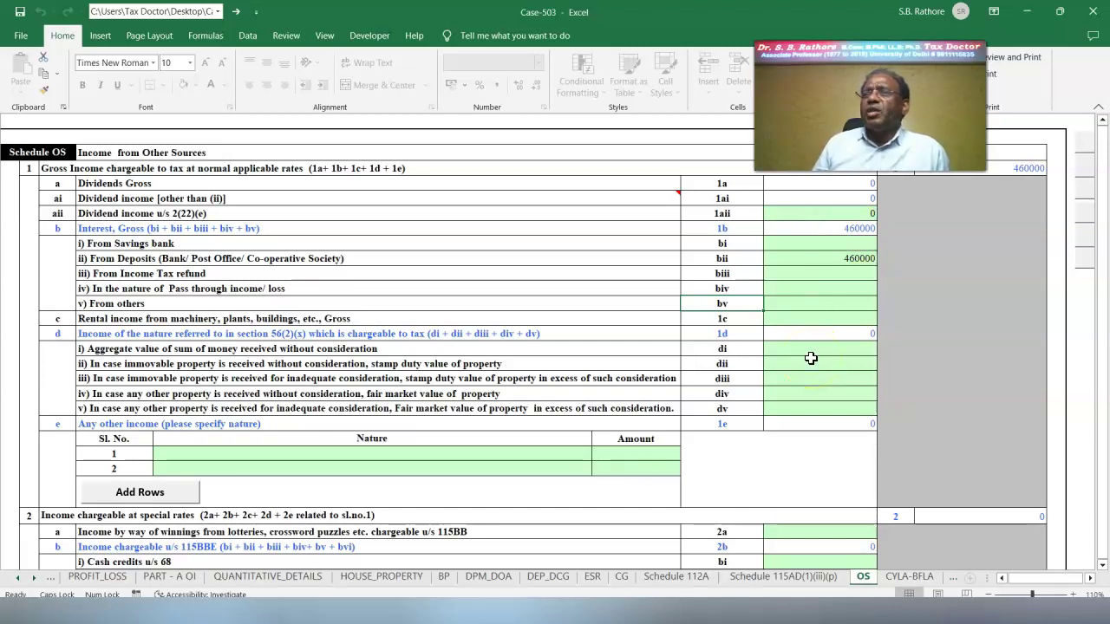
- Review the Prime Minister National Relief Fund donation on the 80G sheet and the Chapter VI-A deductions on the VI-A sheet
key(ctrl+Page_Down)
key(ctrl+Page_Down)
key(ctrl+Page_Down)
key(ctrl+Page_Down)
key(ctrl+Page_Down)
key(ctrl+Page_Down)
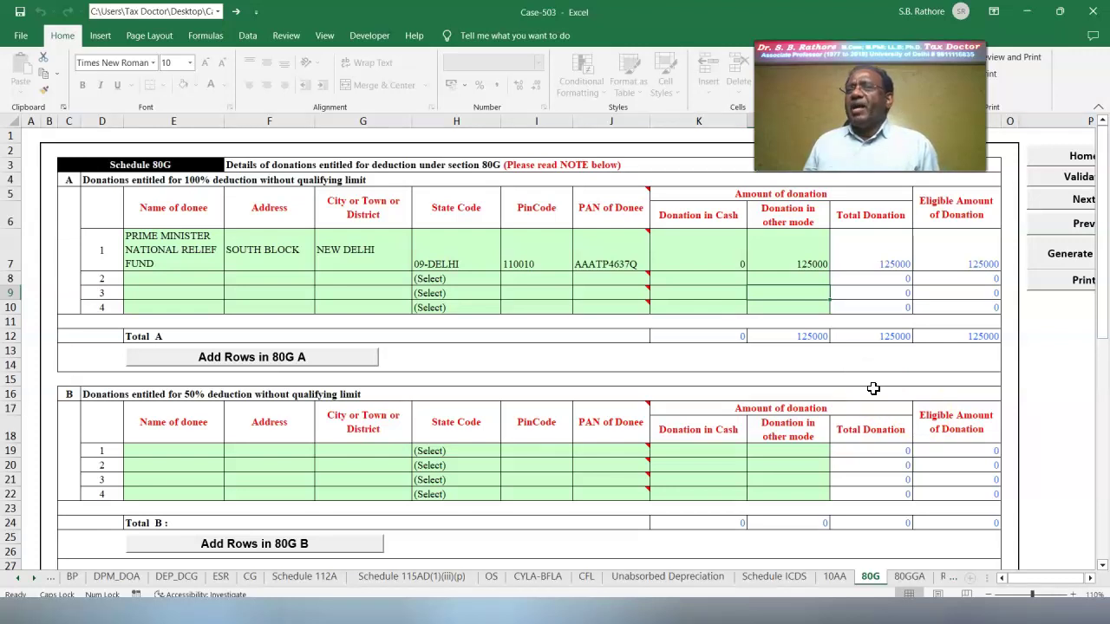
click(1046, 186)
click(577, 359)
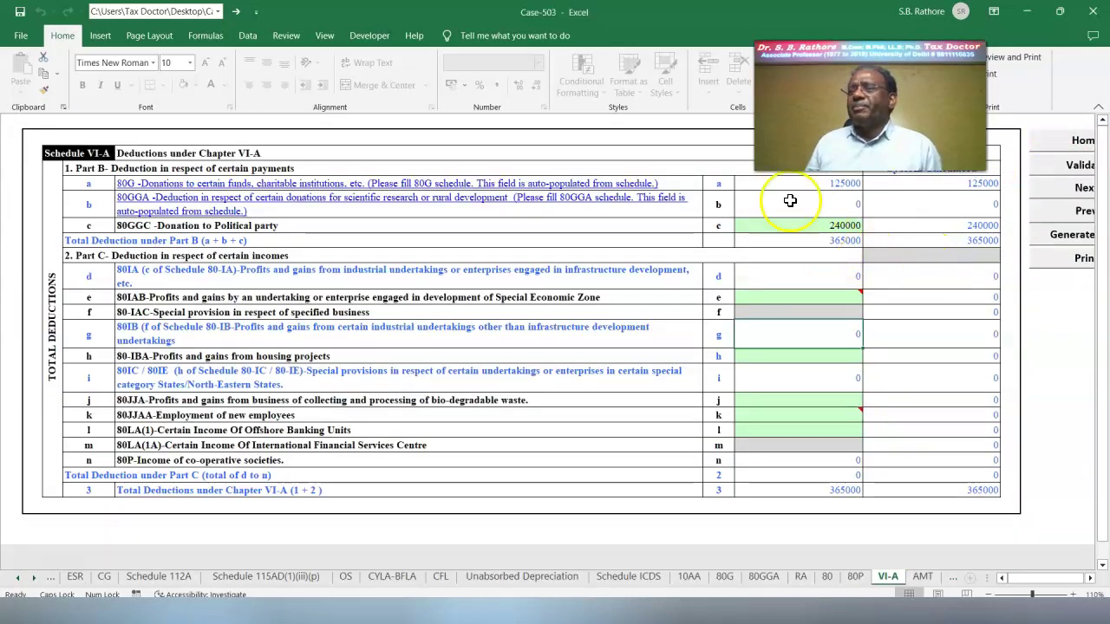
- Check the outward supplies on the GST sheet and the taxes paid and bank accounts on the PARTB - TI - TTI sheet
click(948, 577)
click(949, 576)
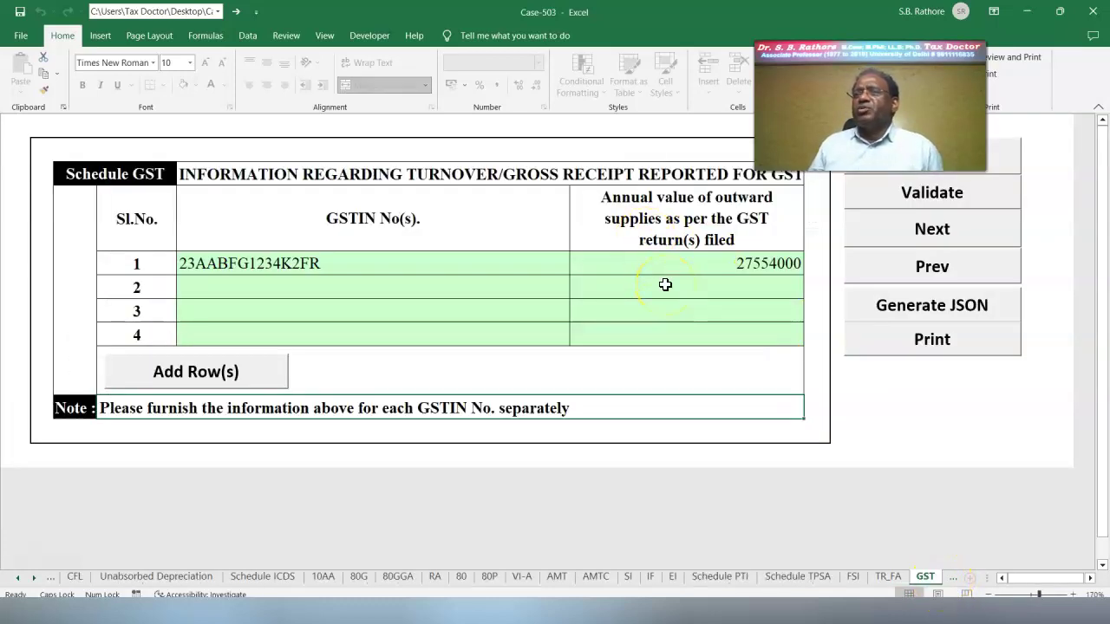
key(ctrl+Page_Down)
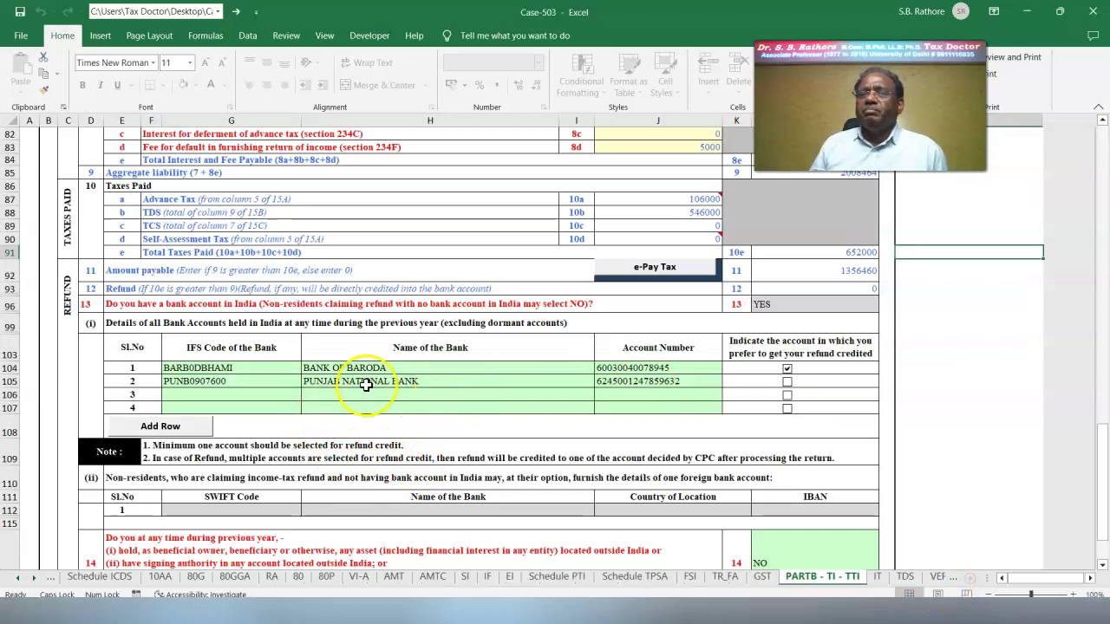
- Review the advance tax payments on the IT sheet and the TDS credits with their receipts and heads of income on the TDS sheet
click(877, 577)
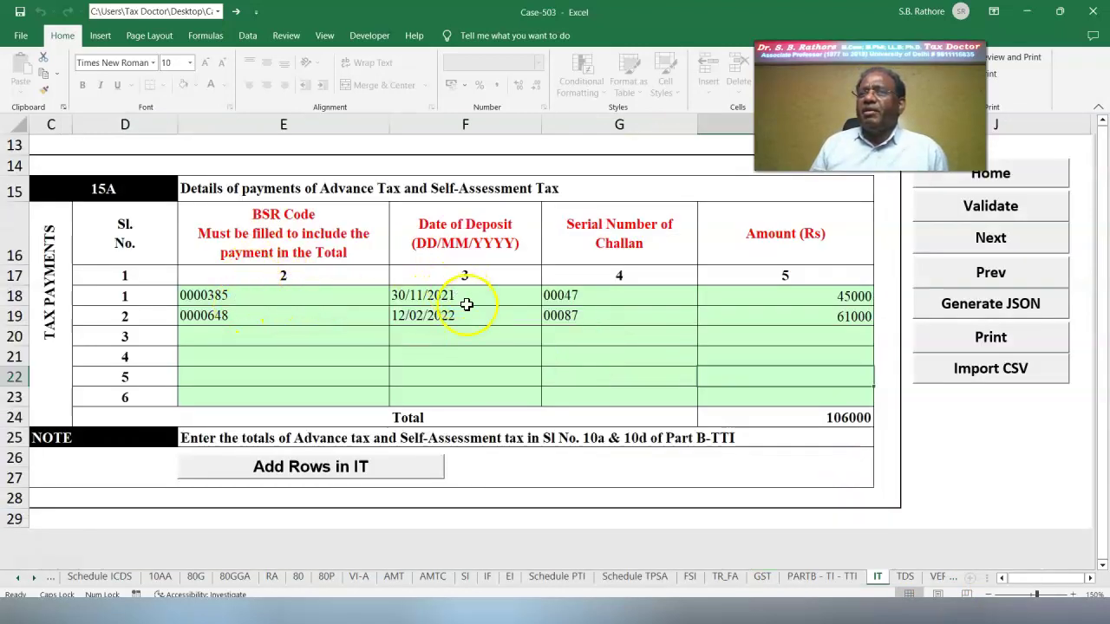
key(ctrl+Page_Down)
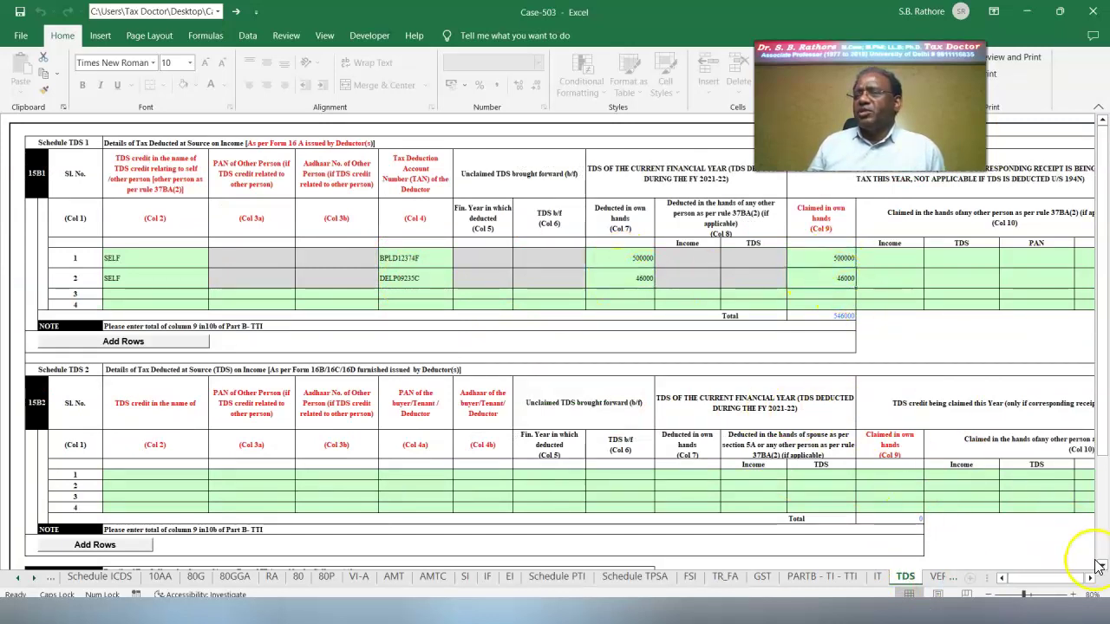
scroll(1098, 565, right, 10)
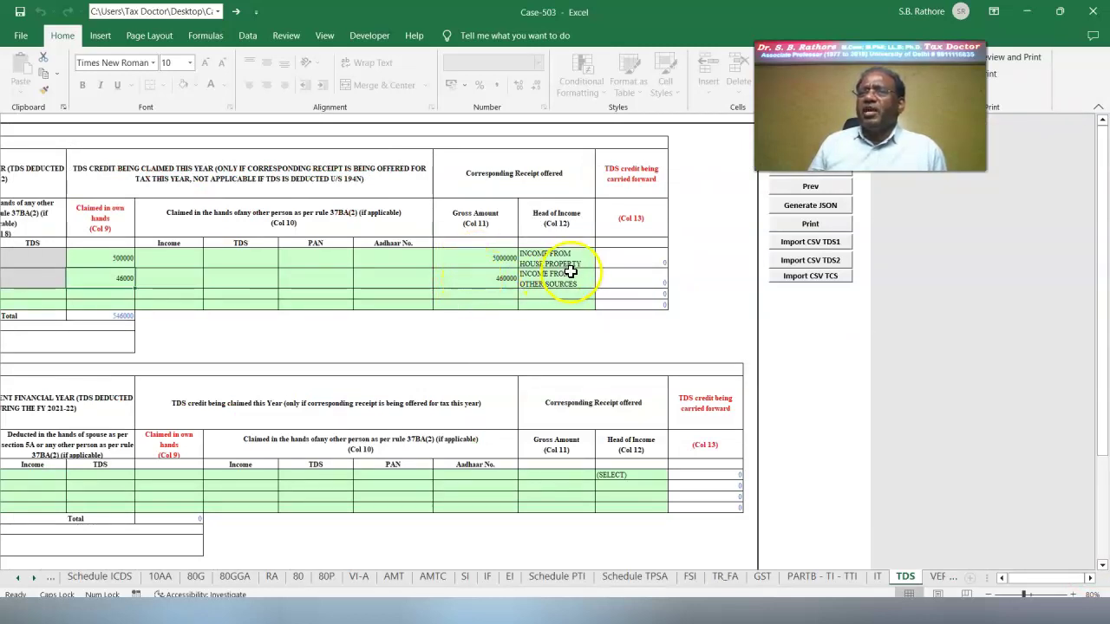
- Check the managing partner's declaration on the VERIFICATION sheet and return to the PARTB - TI - TTI sheet
key(ctrl+Page_Down)
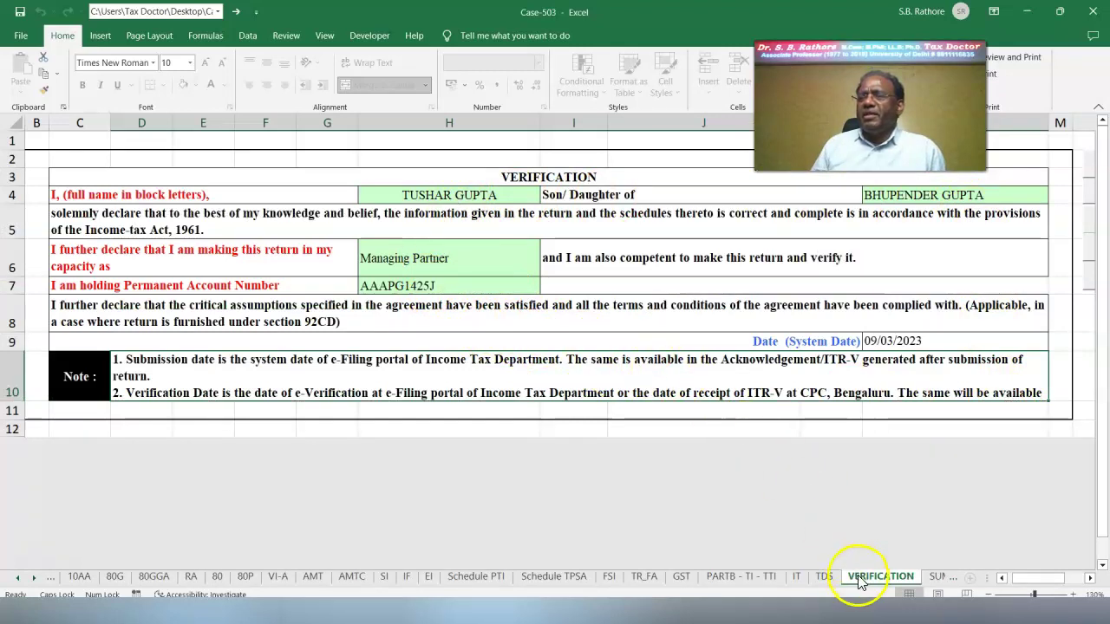
click(763, 577)
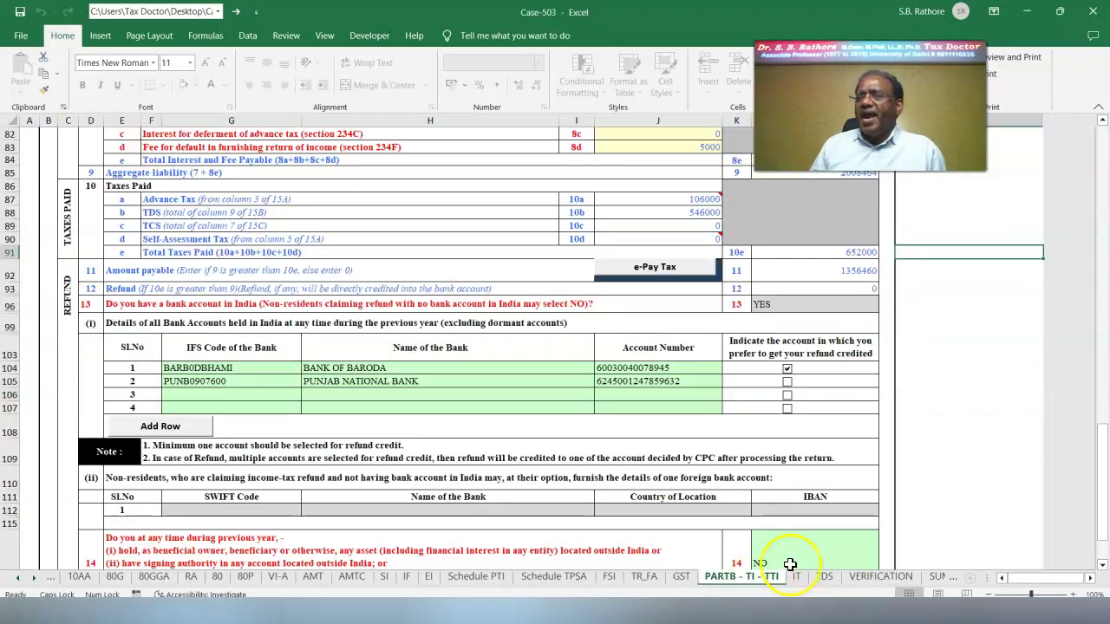
- Recalculate the tax for the return and set the interest under sections 234A, 234B and 234C to 0 in Part B - TTI
scroll(1078, 408, up, 20)
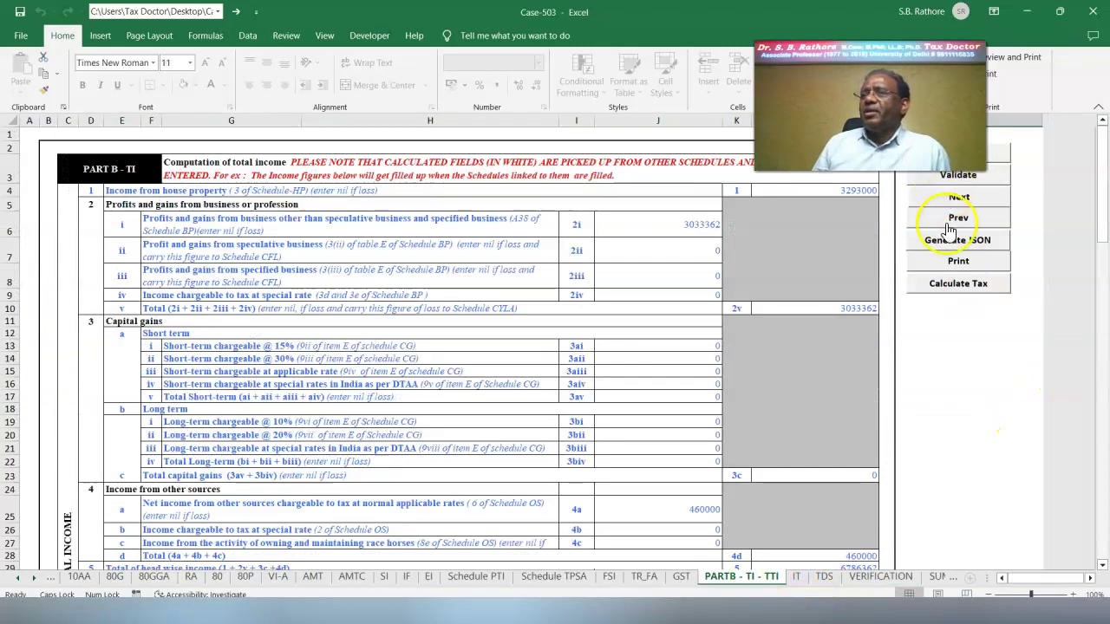
click(943, 290)
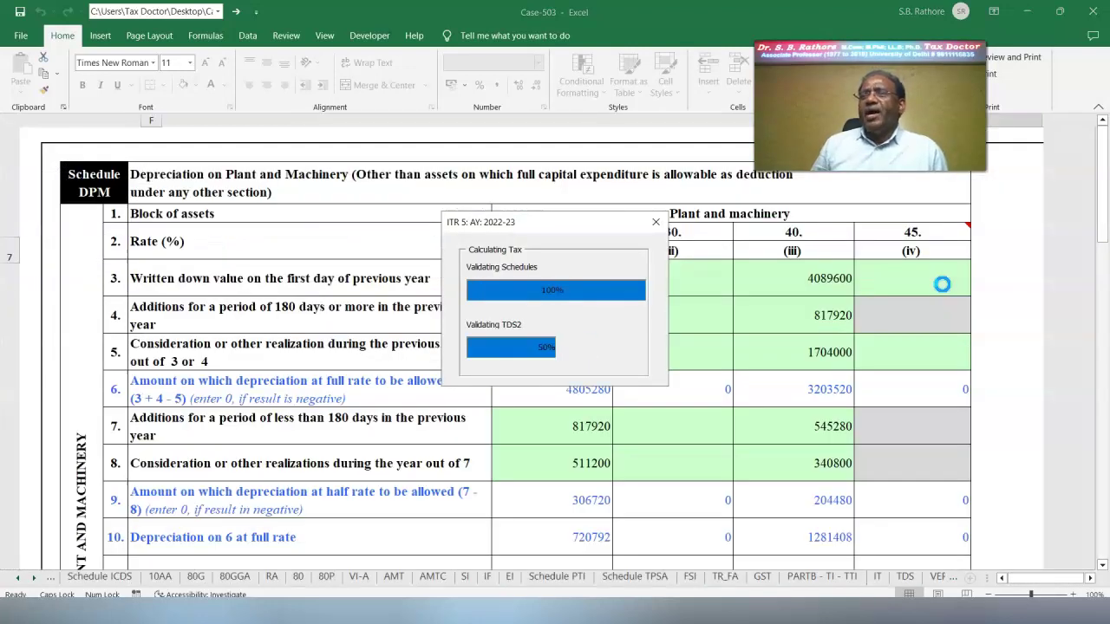
scroll(944, 294, down, 20)
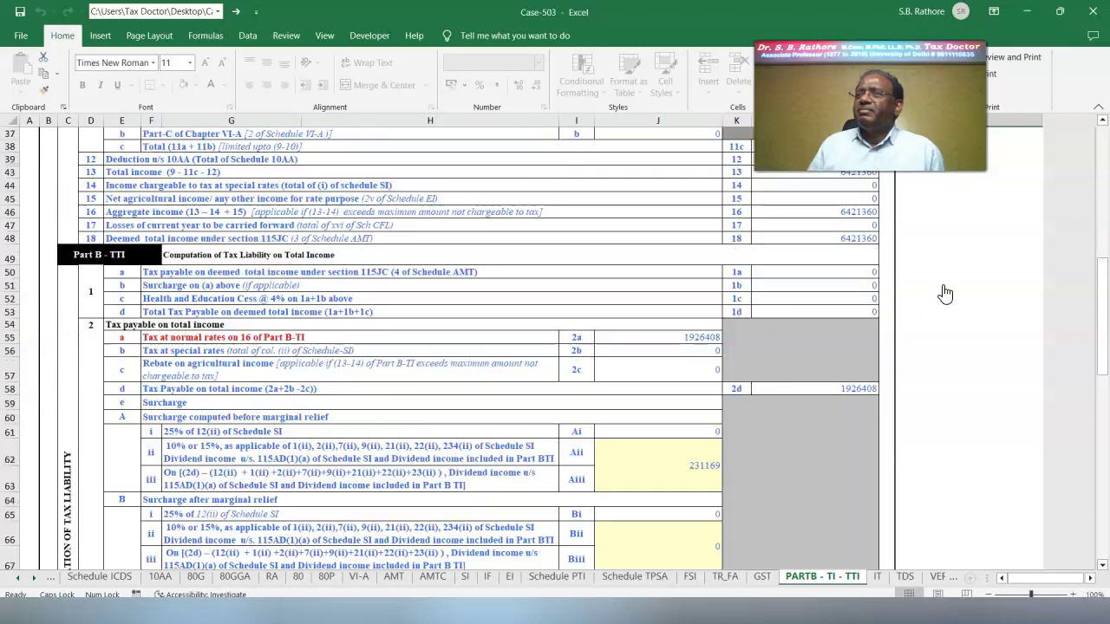
scroll(746, 230, up, 2)
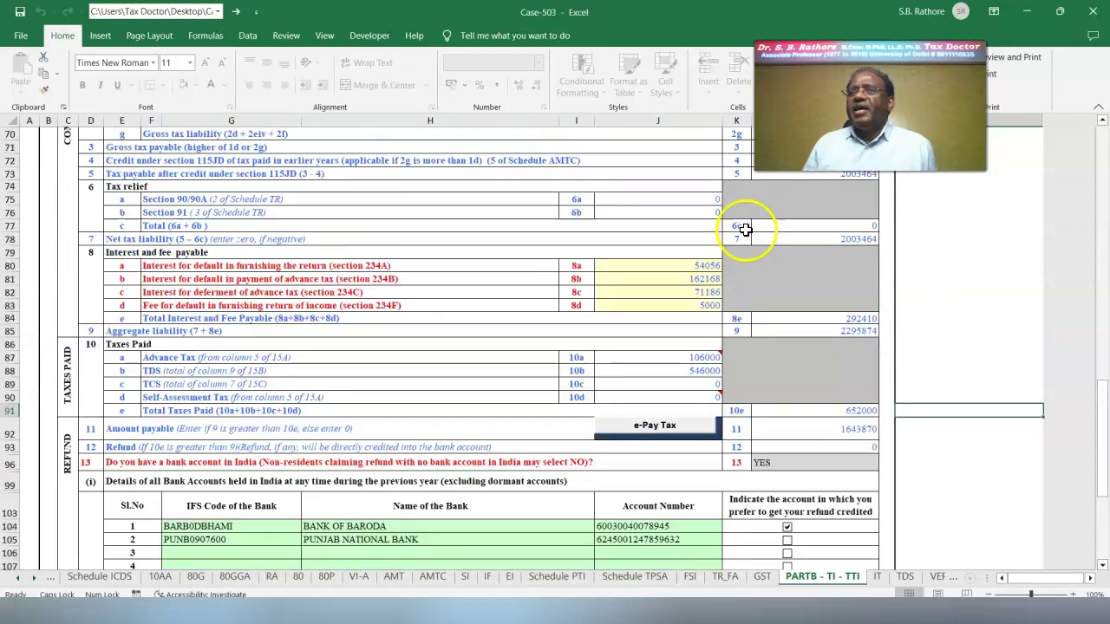
double_click(679, 262)
key(Return)
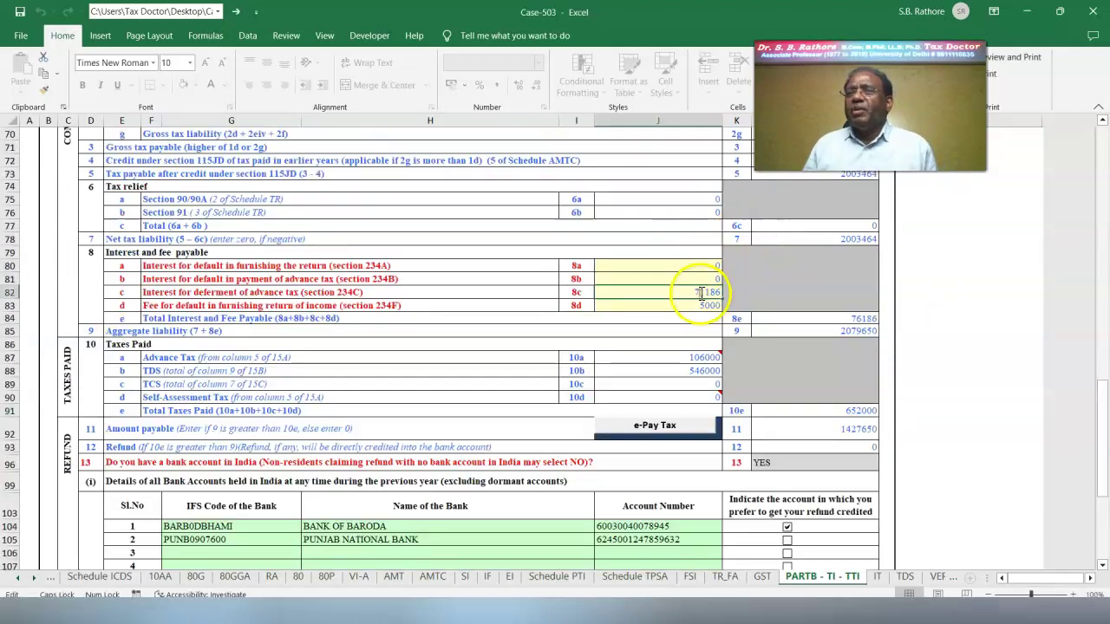
click(1004, 405)
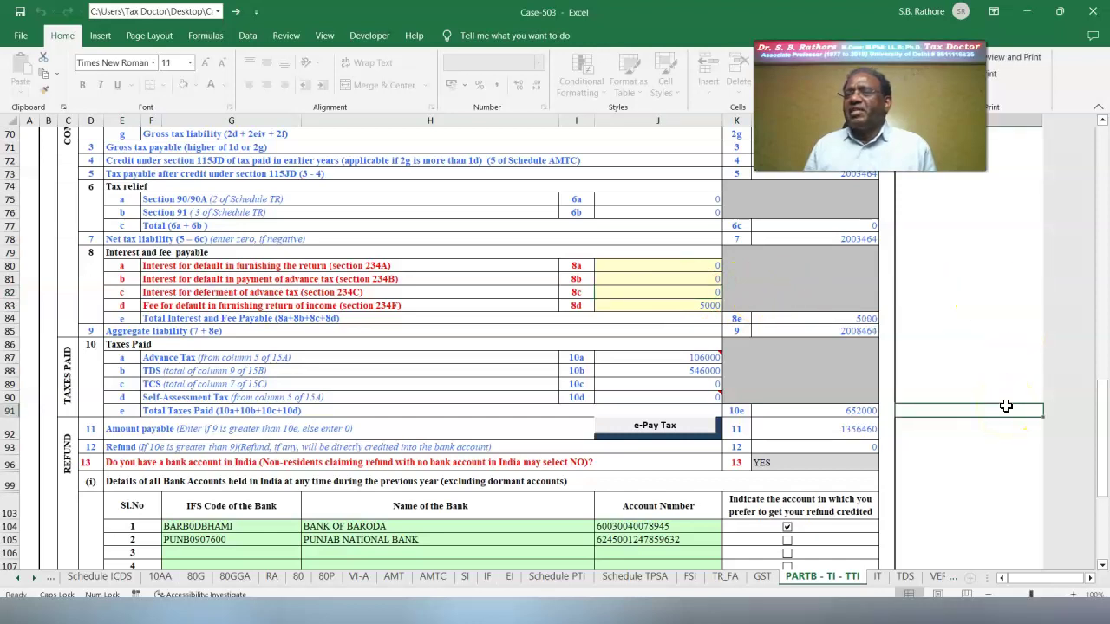
- Generate the JSON for the ITR-5 return and save it from the SUMMARY sheet
scroll(1006, 405, up, 20)
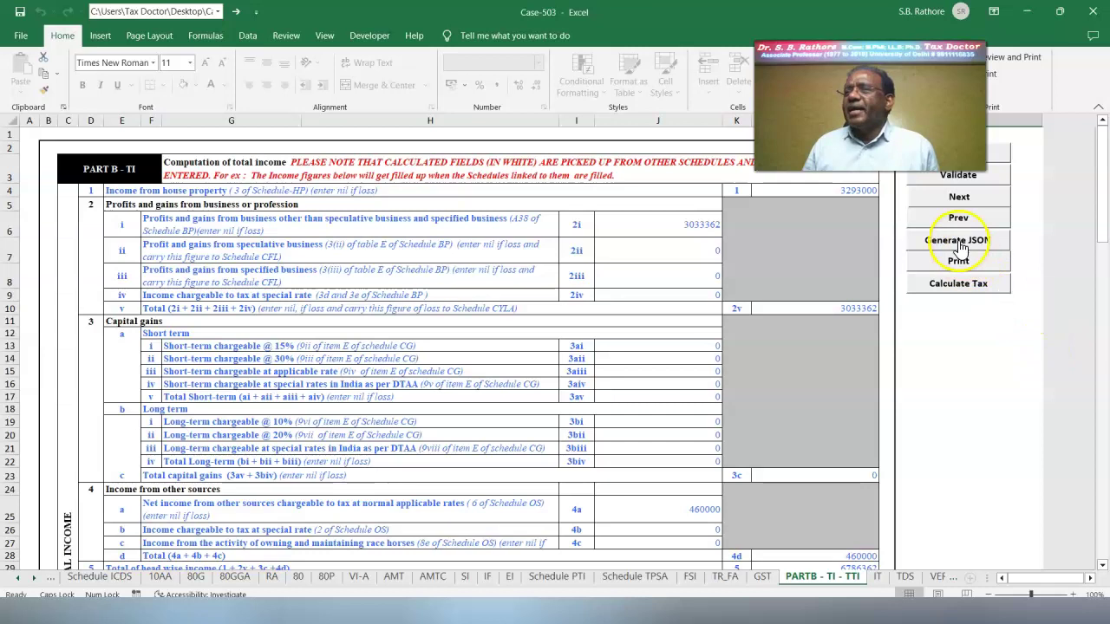
click(961, 248)
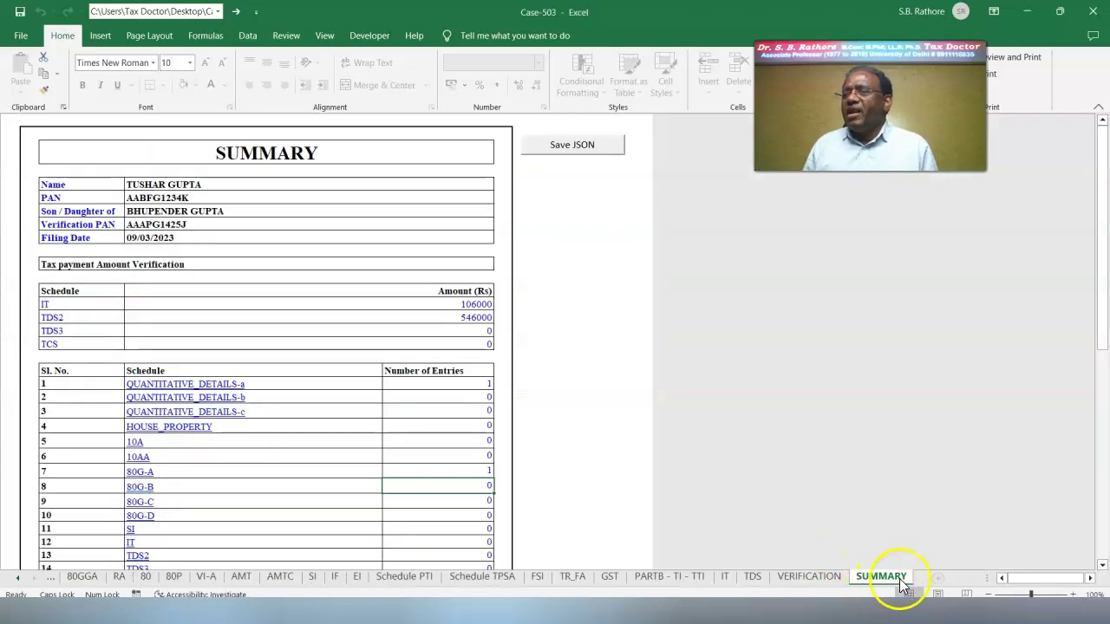
click(568, 150)
- Switch to the desktop and open the saved ITR-5 JSON file in Notepad
key(super+d)
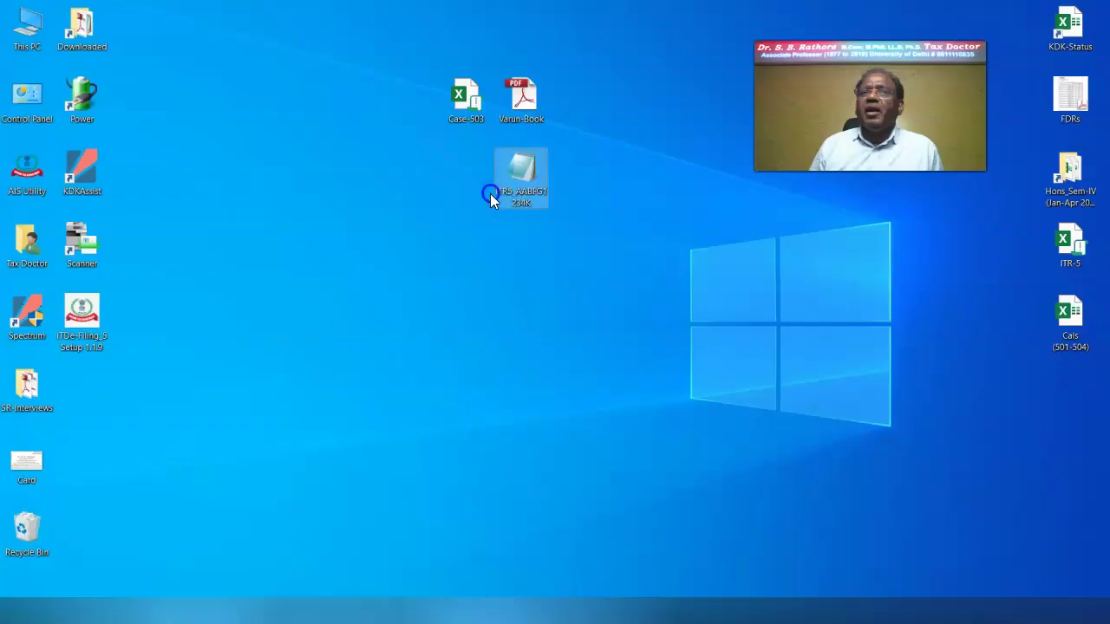
right_click(513, 192)
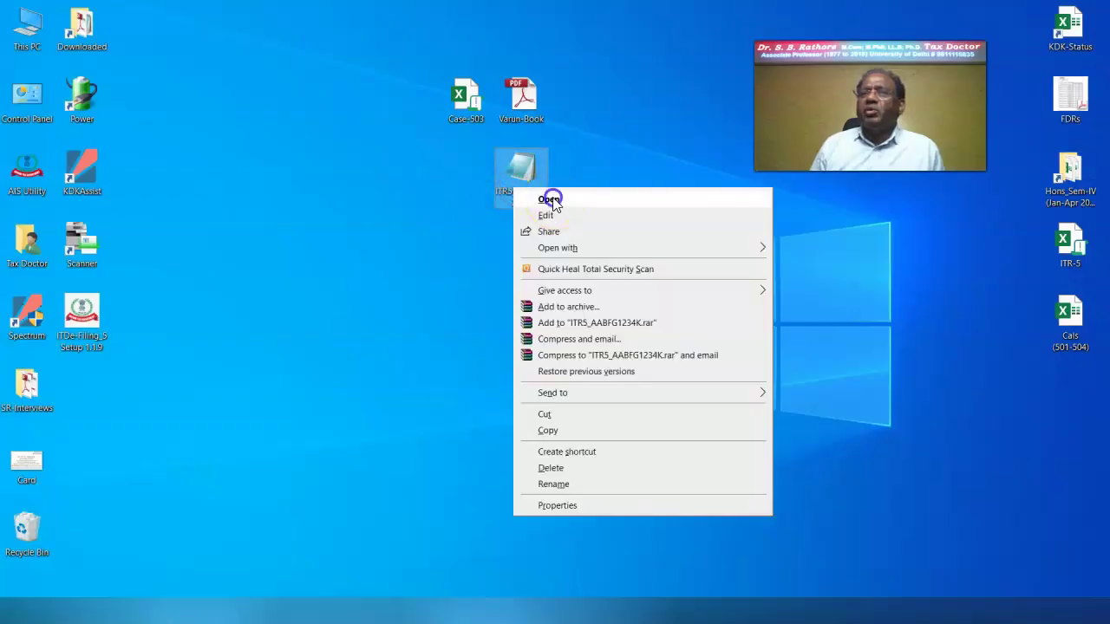
click(549, 199)
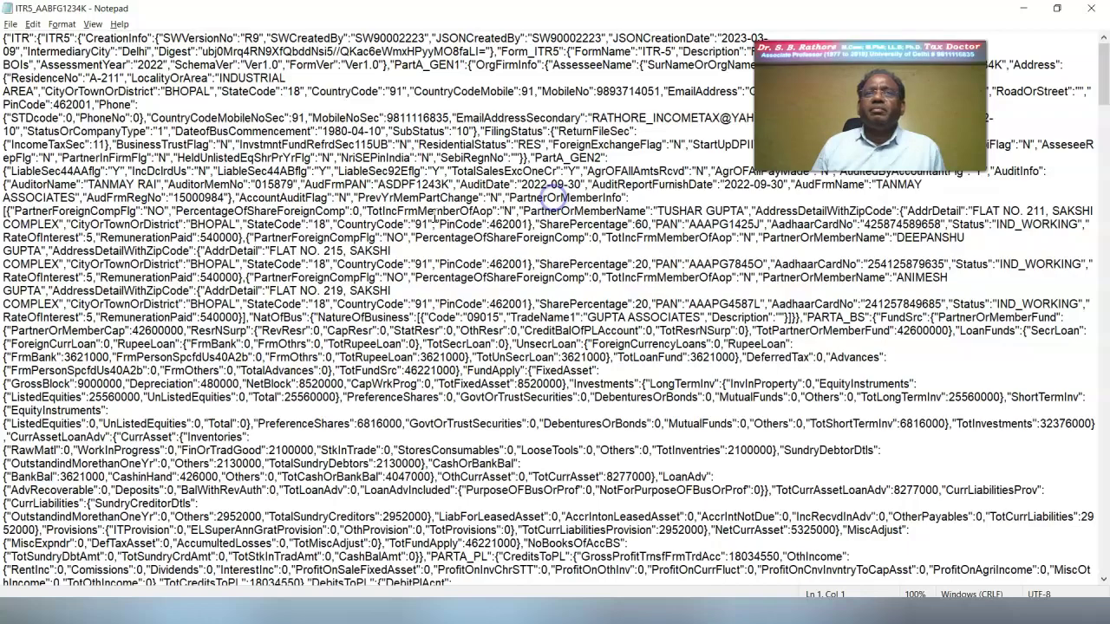
- Search the JSON text for the 125000 donation amount
click(33, 23)
click(55, 130)
text(125000)
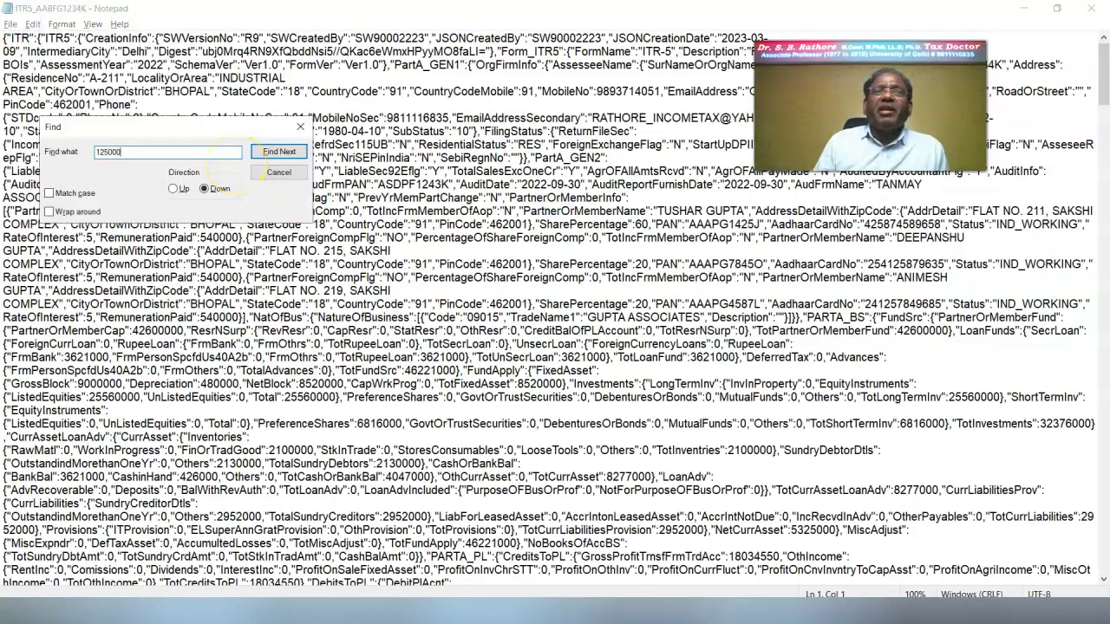
click(278, 153)
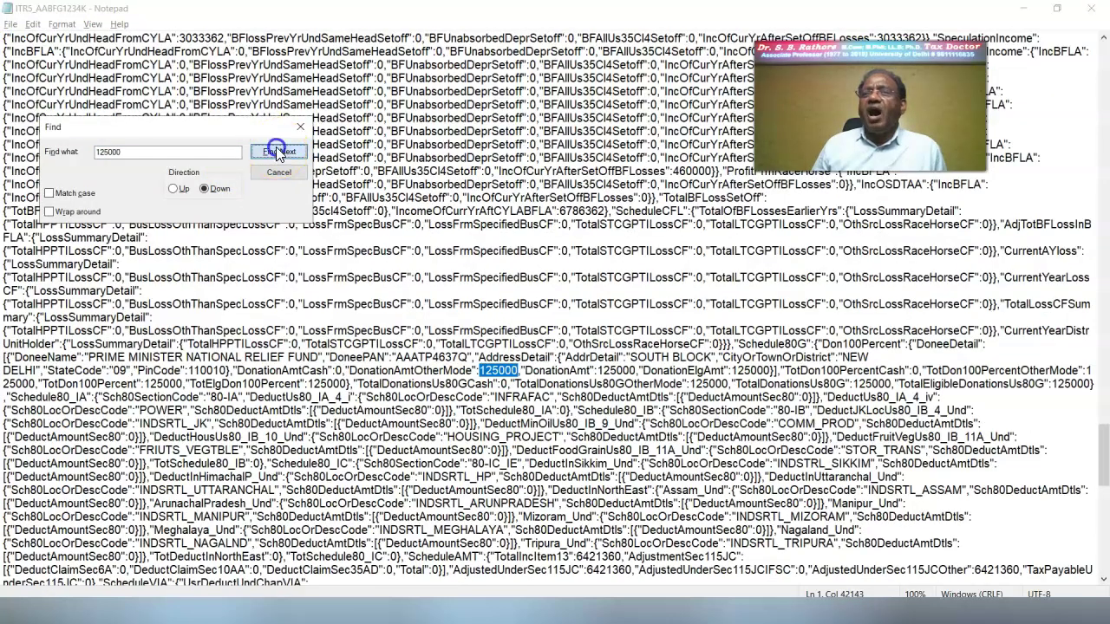